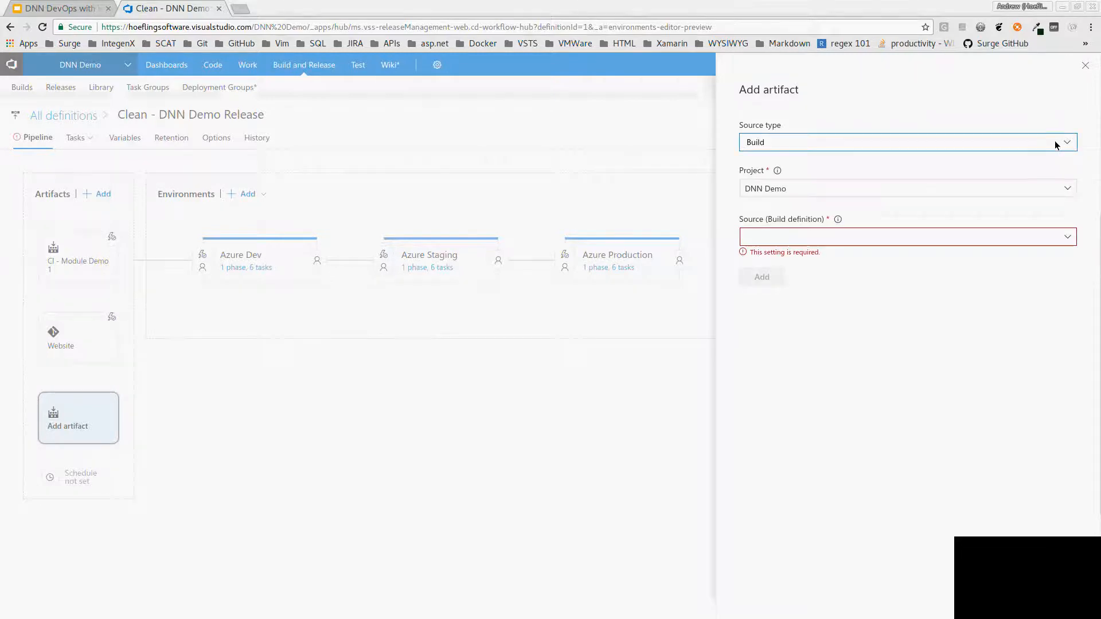
Review the source type, project and build definition choices for a new artifact, and close the form without adding one
left_click(1055, 147)
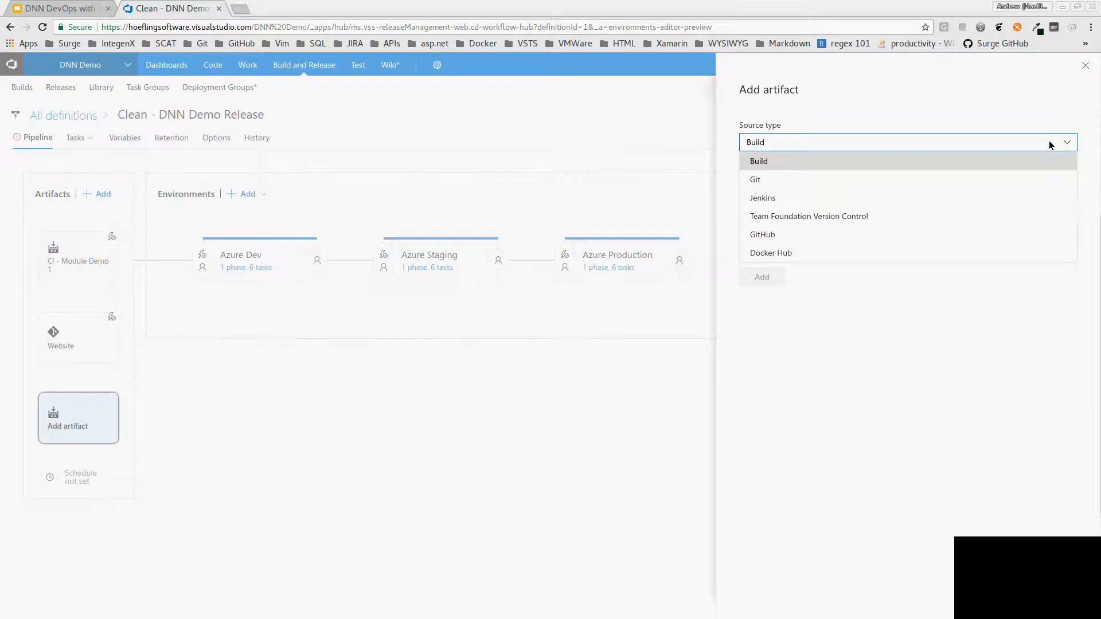
left_click(1046, 139)
left_click(980, 190)
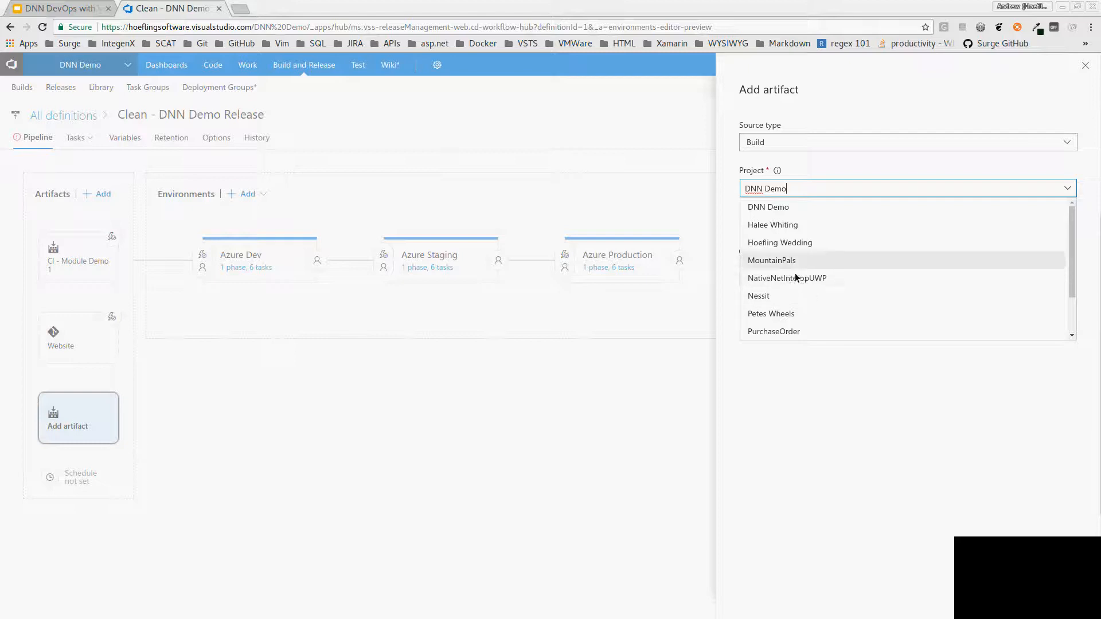
left_click(788, 208)
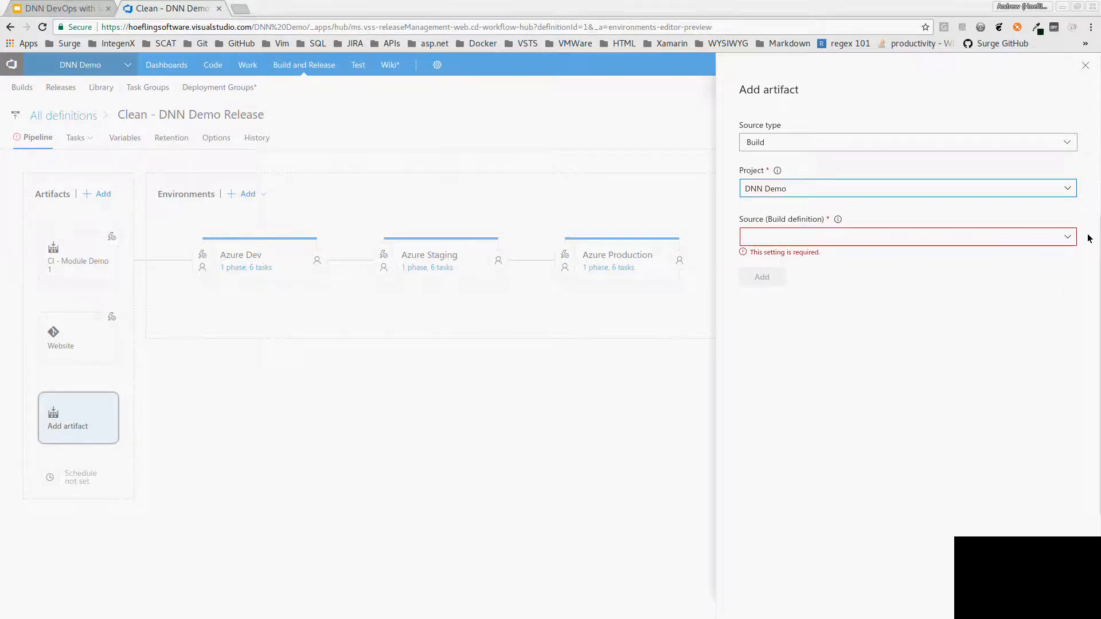
left_click(963, 237)
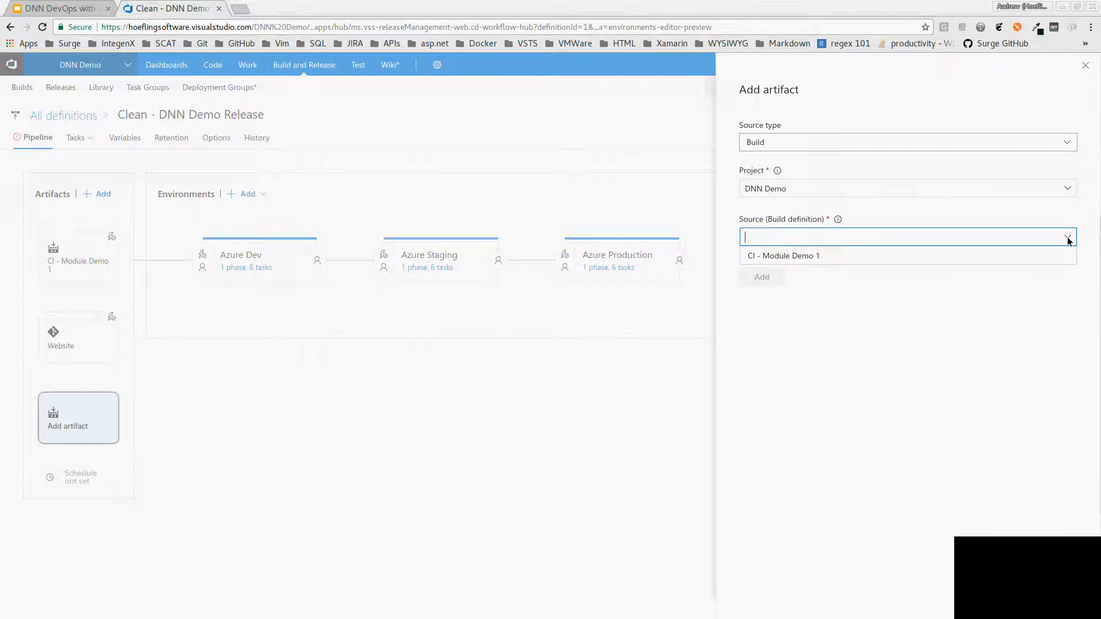
left_click(964, 217)
left_click(1084, 67)
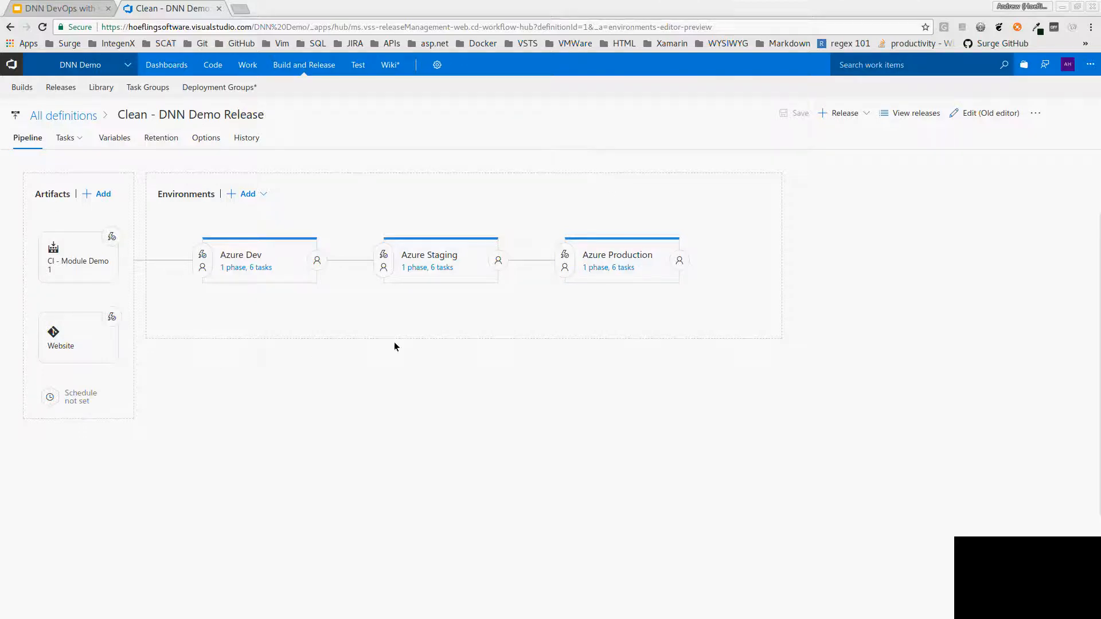
Examine the file transform and variable substitution options of Azure Dev's App Service Deploy task, and view the release definition's process variables
mouse_move(271, 258)
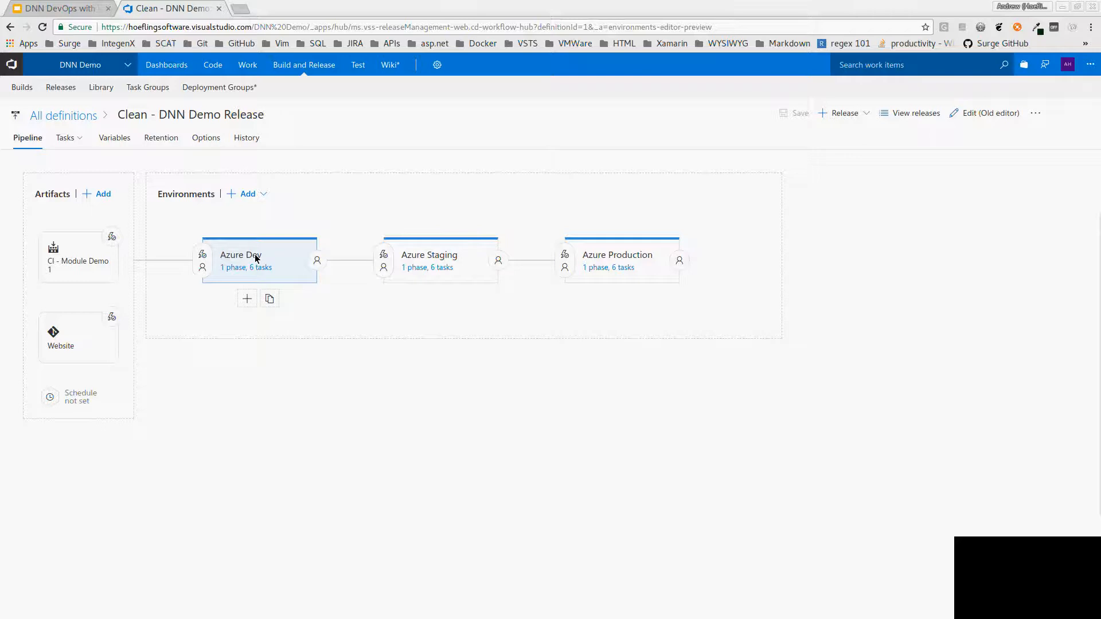
left_click(256, 259)
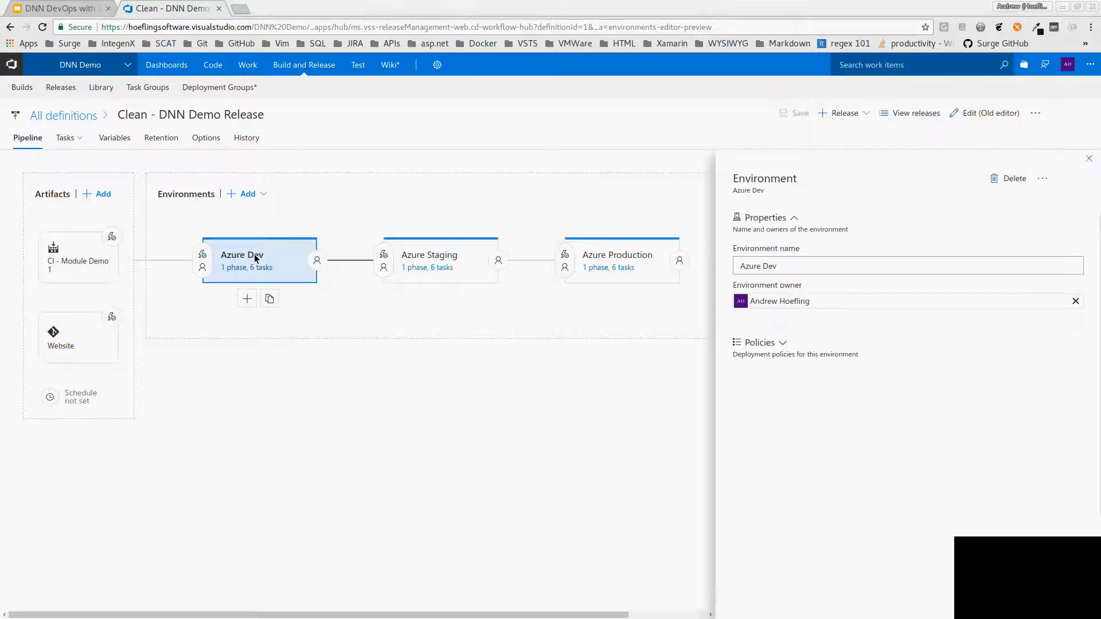
left_click(245, 267)
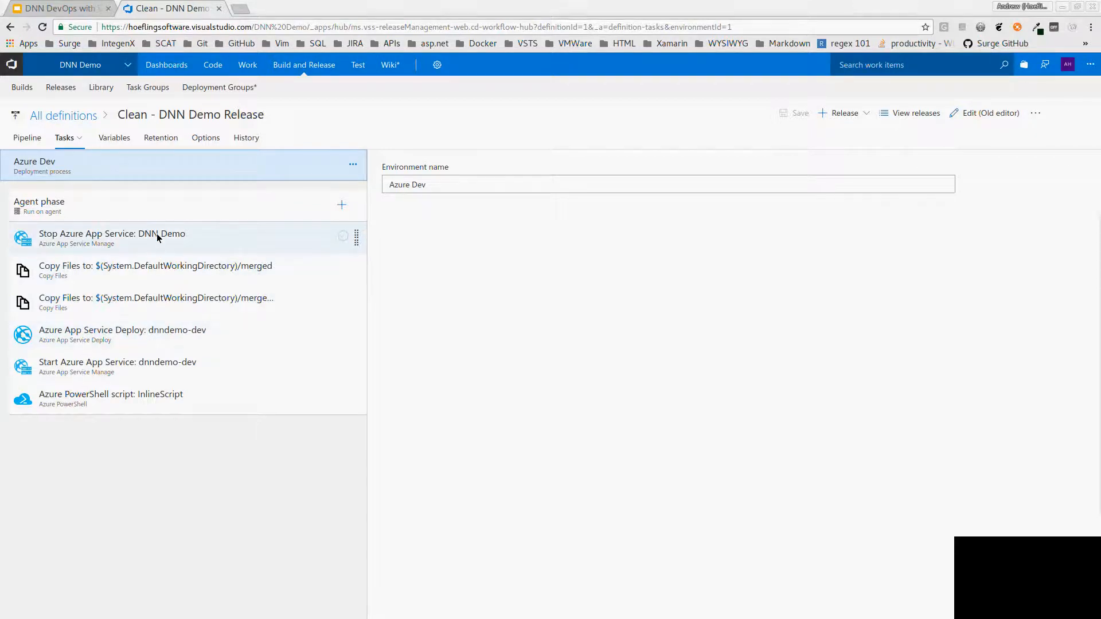
left_click(148, 333)
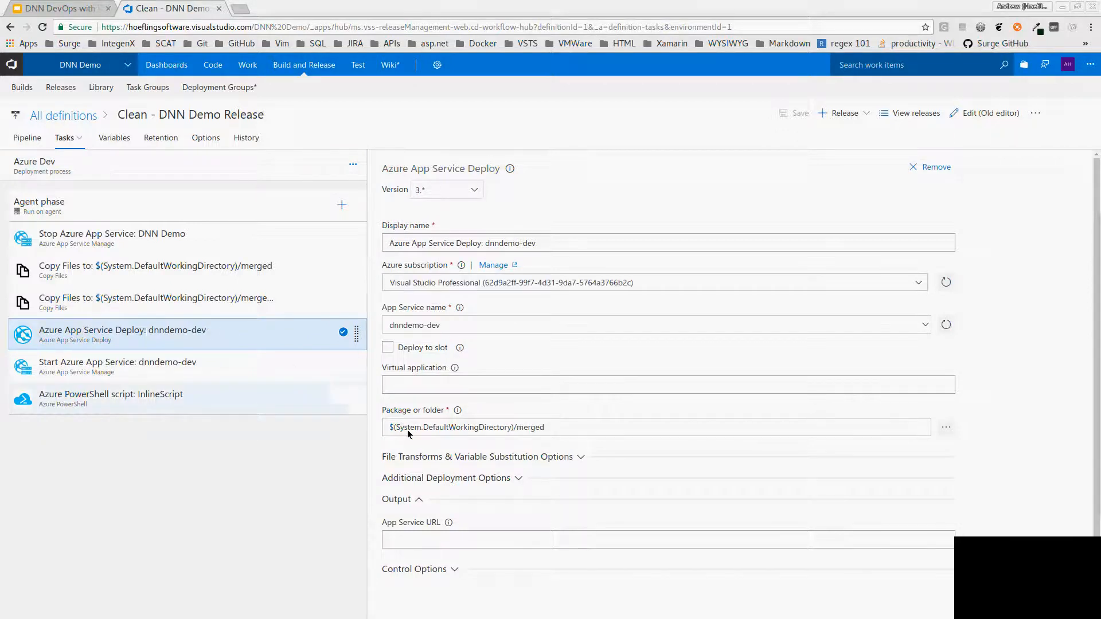
left_click(419, 458)
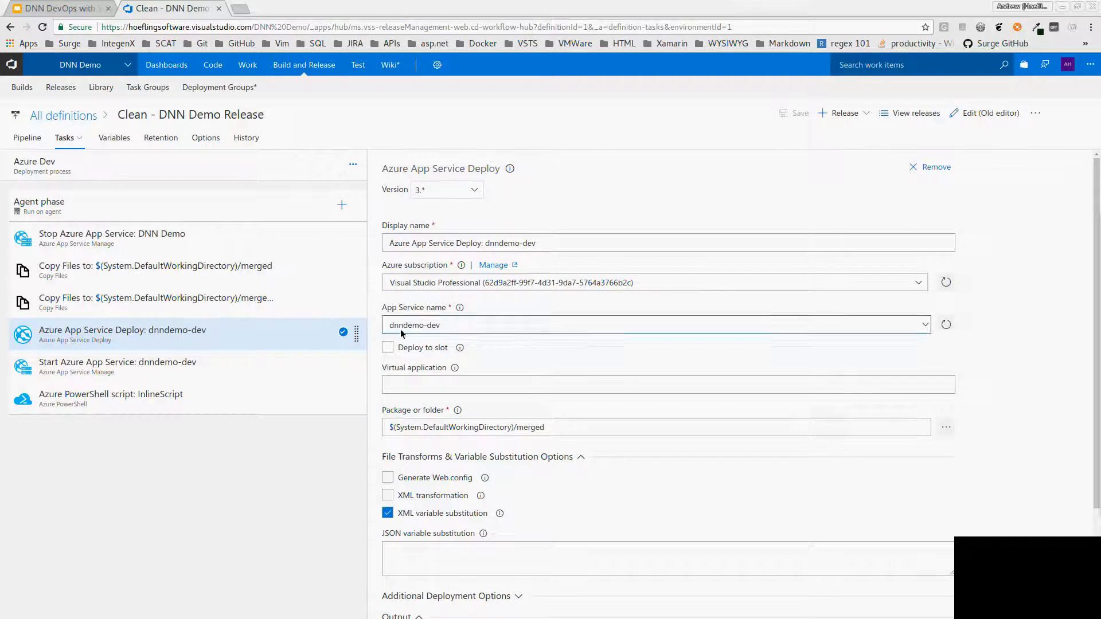
scroll(417, 474, "down", 1)
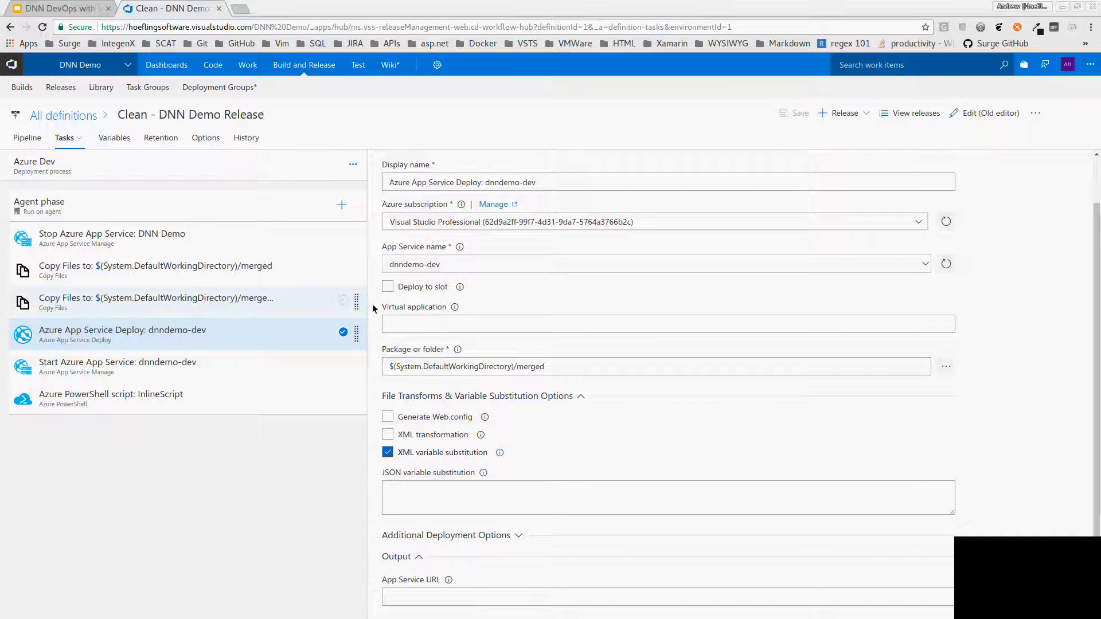
left_click(109, 138)
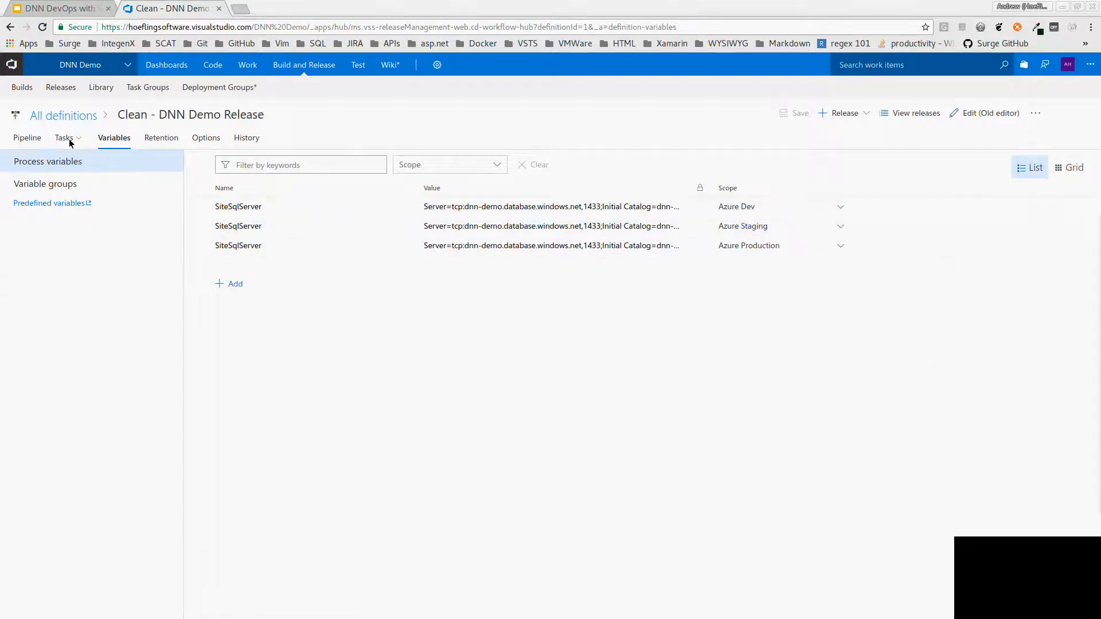
Return to the Azure Dev tasks and examine the additional deployment options of the App Service Deploy task
mouse_move(69, 142)
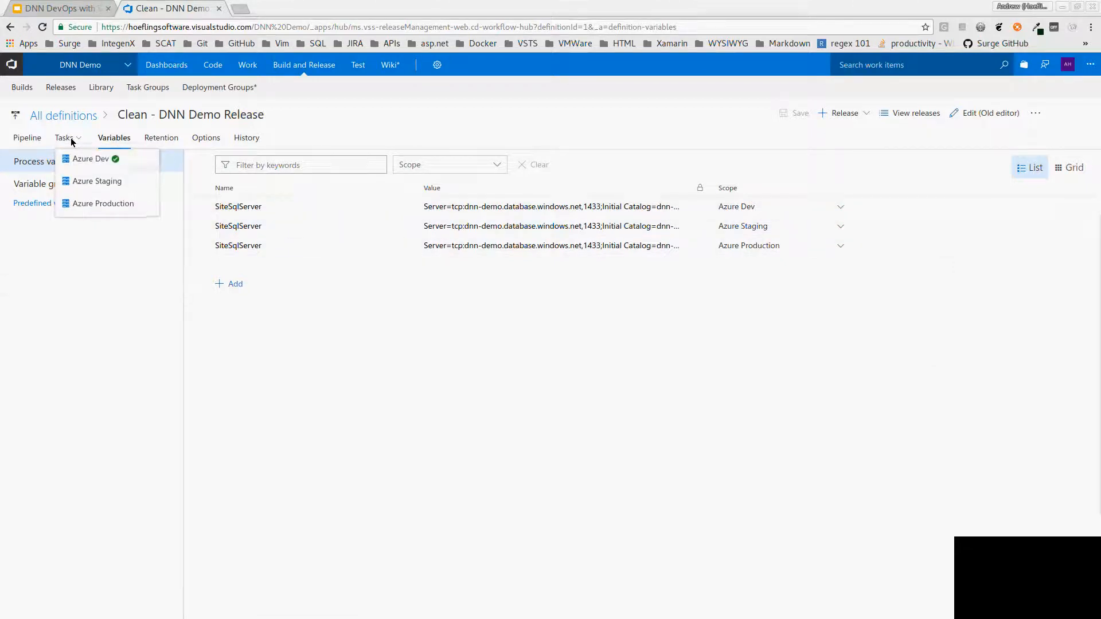
left_click(81, 158)
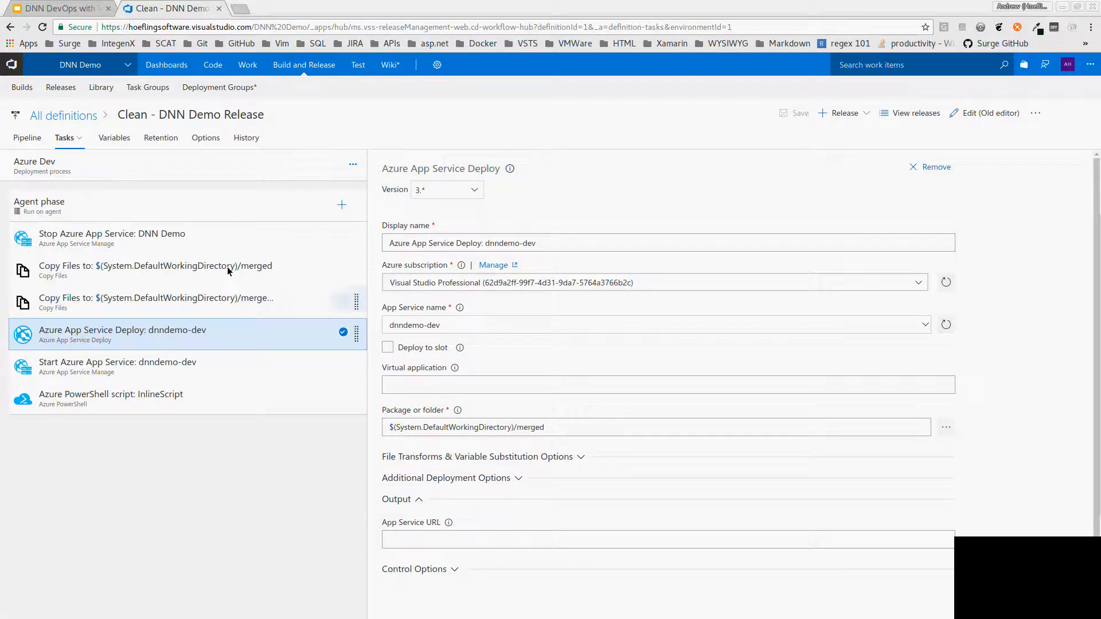
left_click(427, 480)
scroll(425, 478, "down", 3)
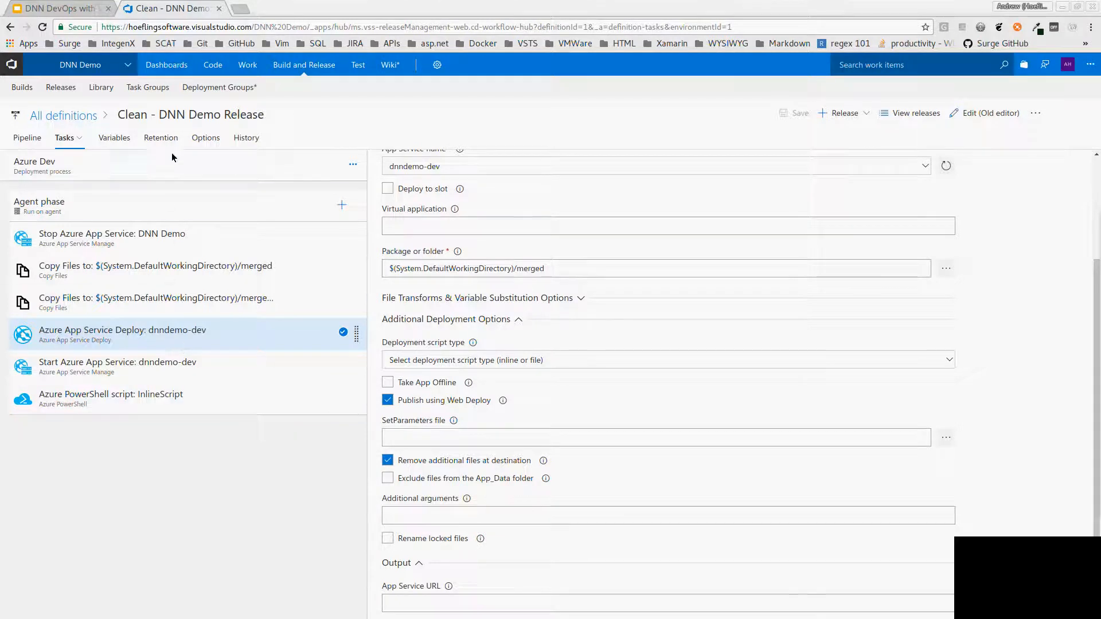
Review the pre-deployment triggers and schedules of the Azure Staging and Azure Production environments in the release pipeline
left_click(35, 141)
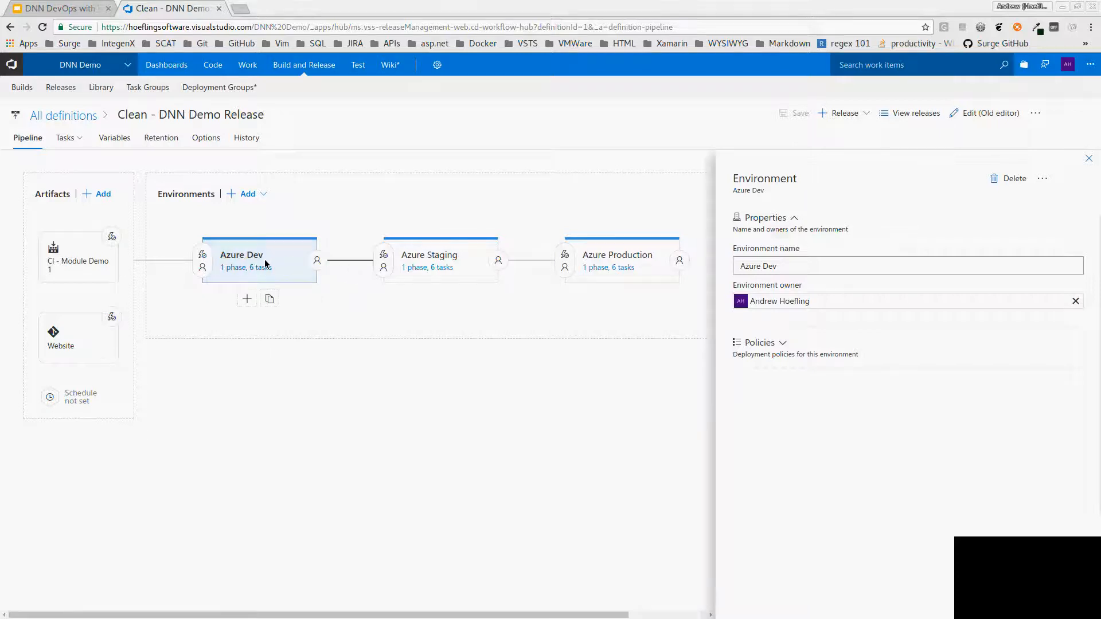
mouse_move(492, 250)
left_click(383, 258)
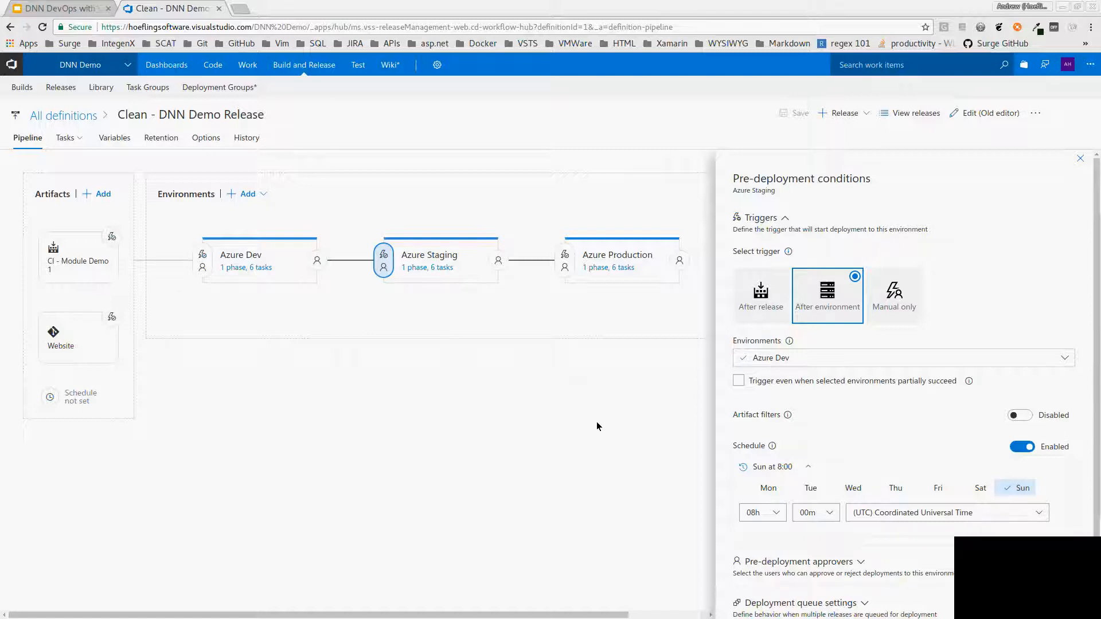
scroll(863, 458, "down", 1)
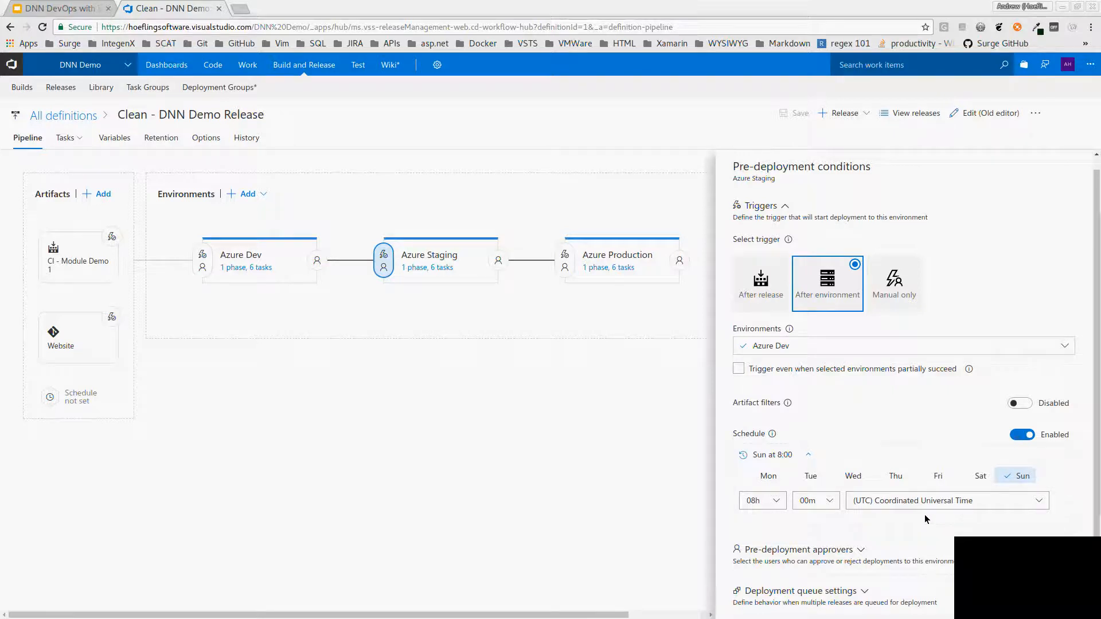
left_click(602, 259)
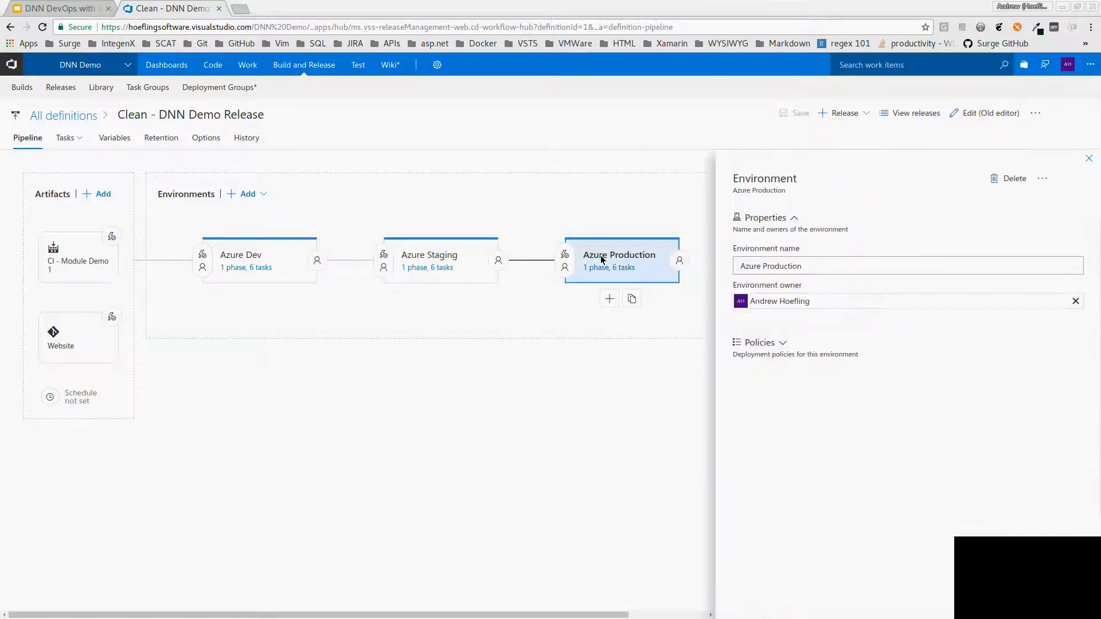
left_click(566, 272)
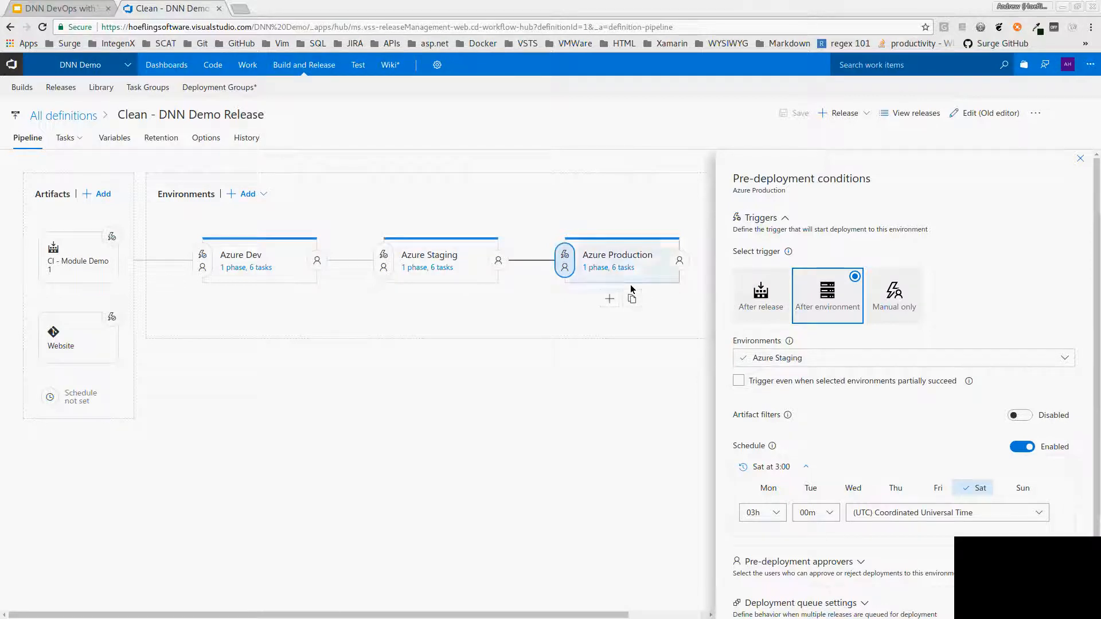
Create a new release from the Clean - DNN Demo Release definition, using version 3f9c5fea for the Website artifact
left_click(67, 88)
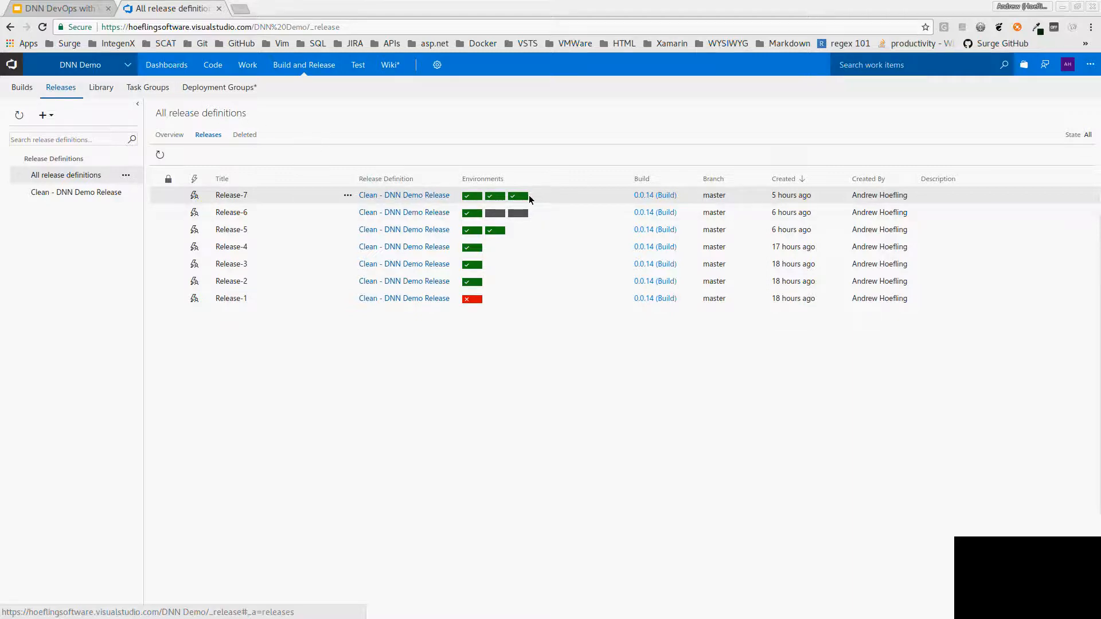
left_click(125, 192)
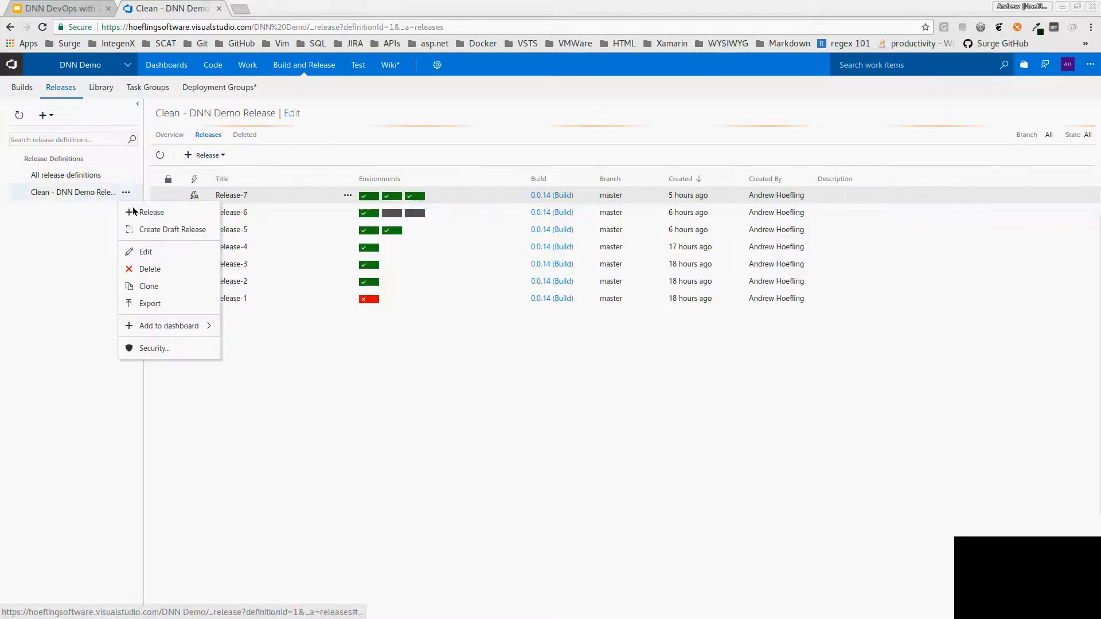
left_click(133, 212)
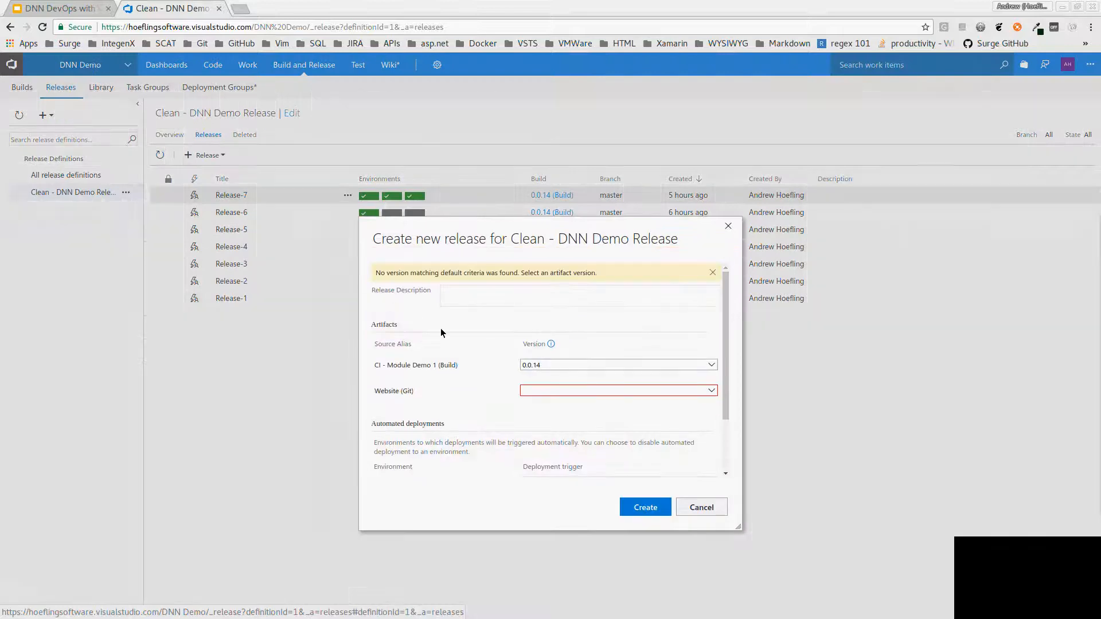
left_click(711, 391)
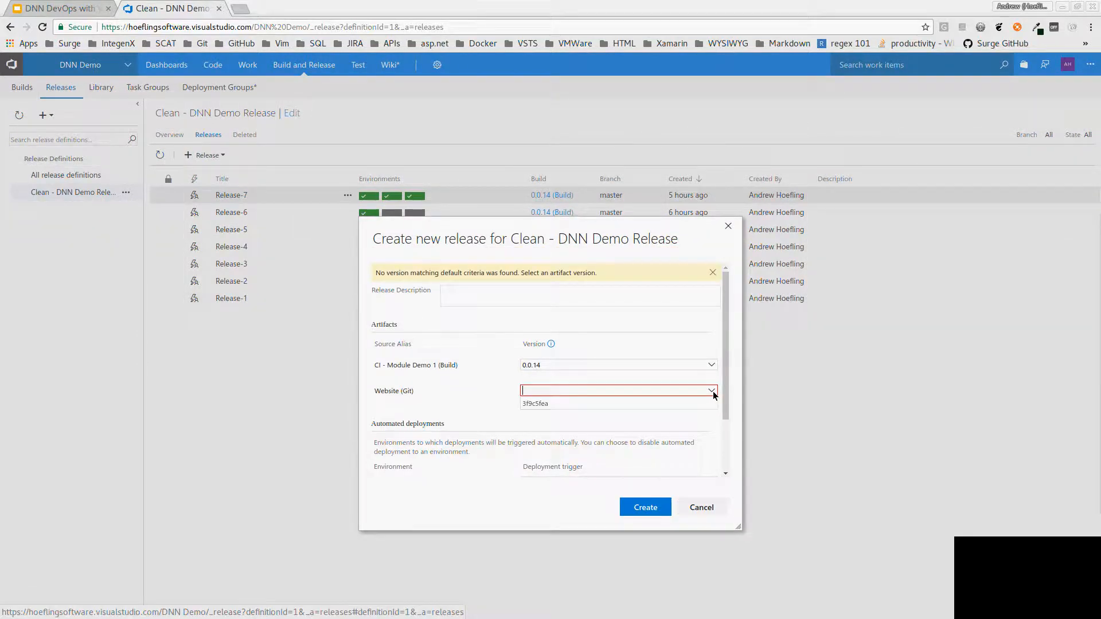
left_click(552, 402)
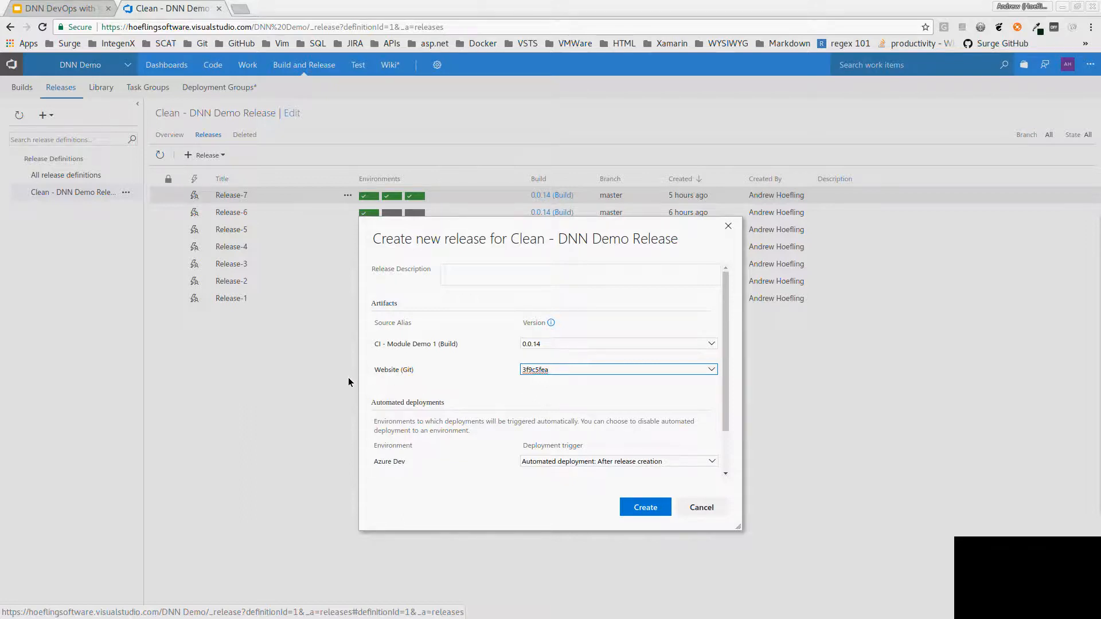
left_click(652, 514)
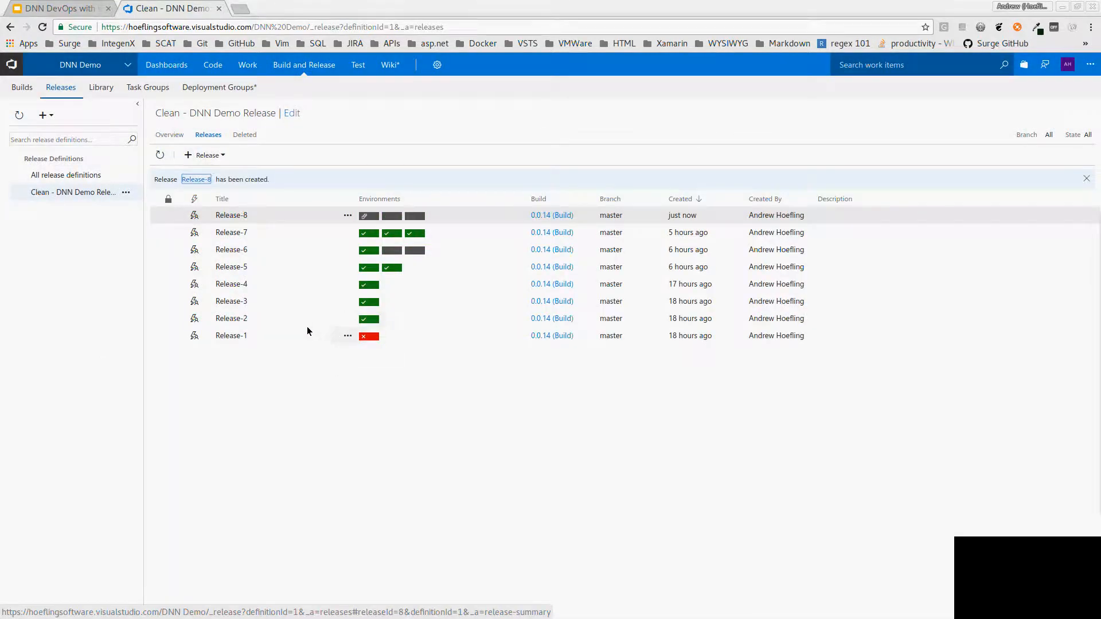
Open the newly created release and examine the logs of Azure Dev's agent phase
left_click(347, 212)
left_click(361, 231)
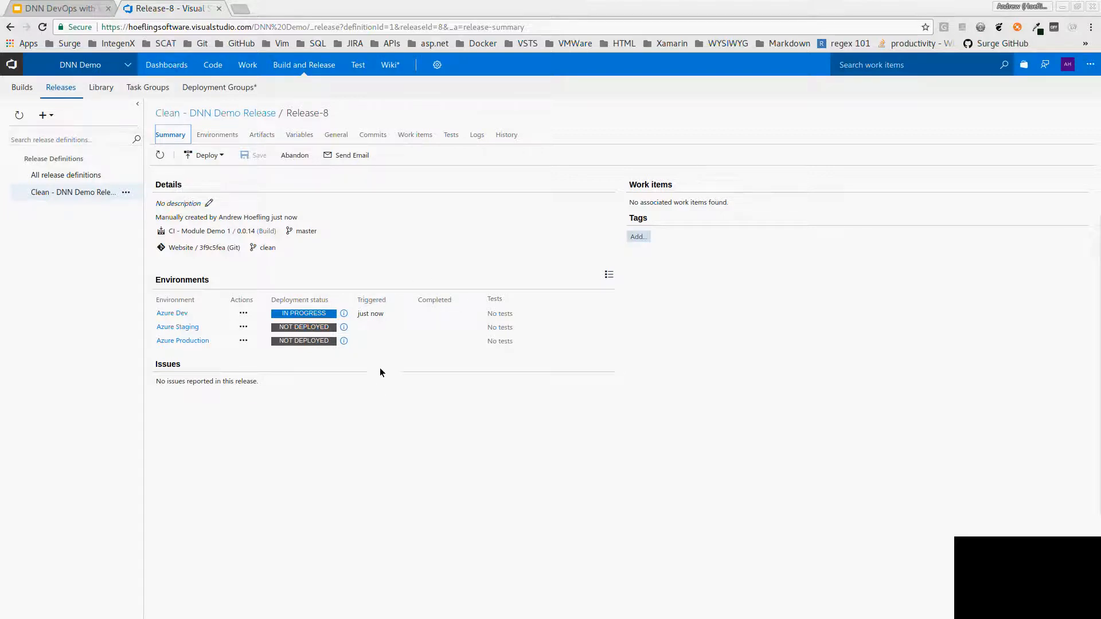
left_click(478, 136)
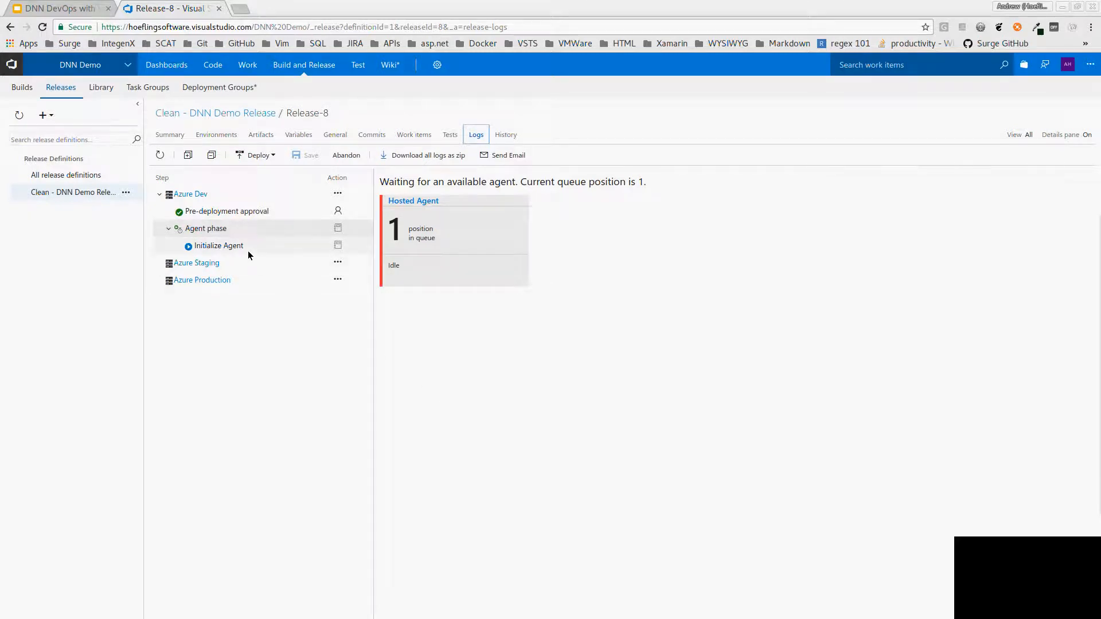
left_click(218, 245)
left_click(209, 229)
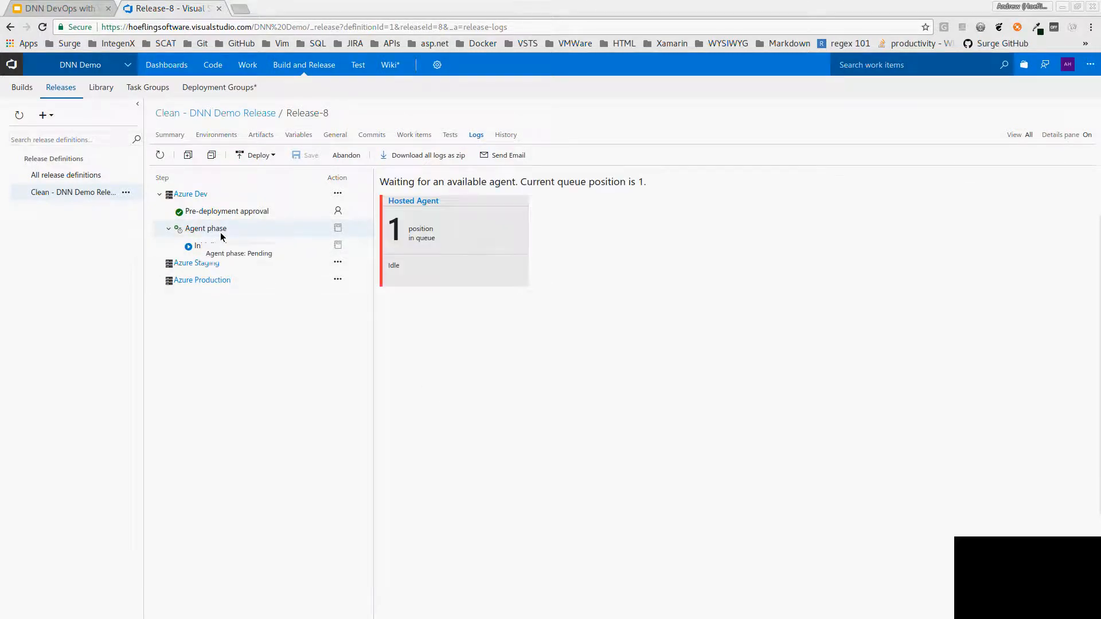
Review the release's summary, commits and associated work items, and return to its deployment logs
left_click(175, 135)
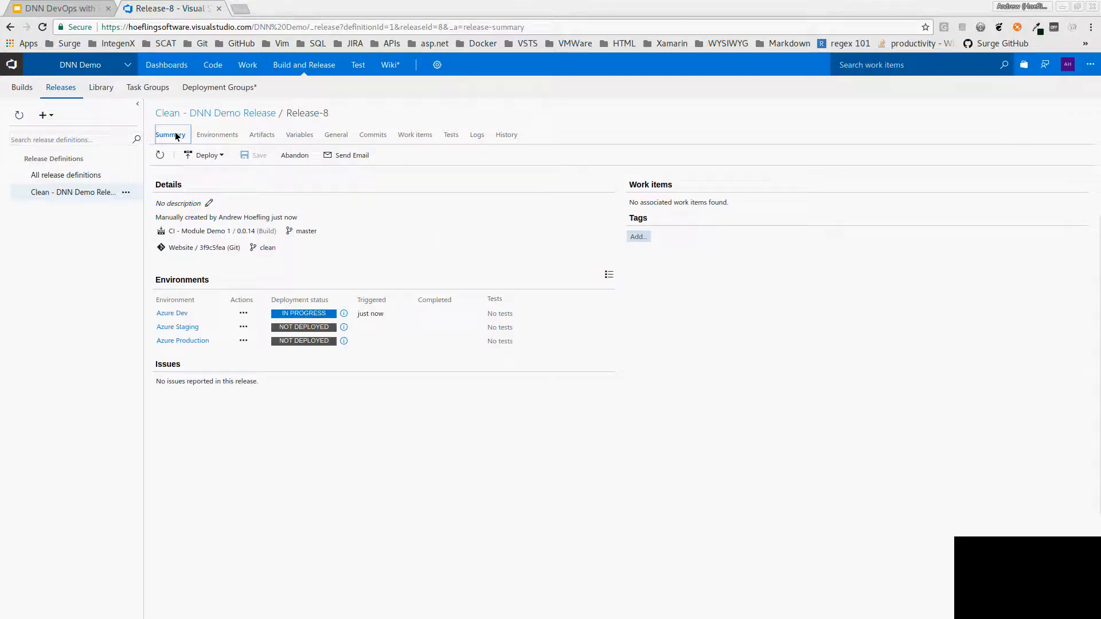
left_click(373, 135)
left_click(421, 137)
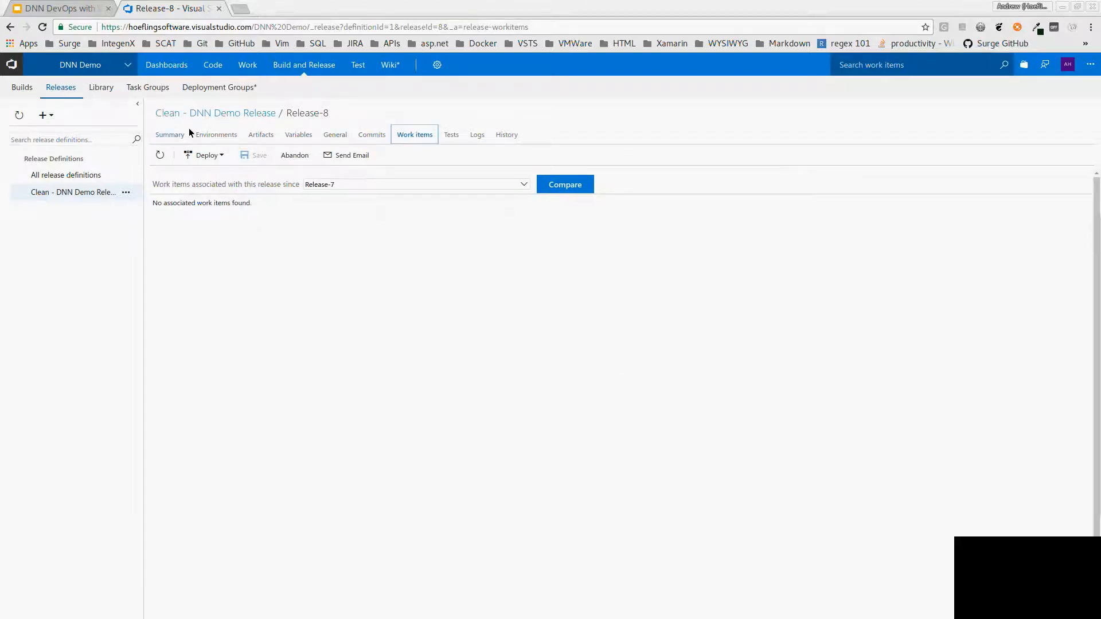
left_click(170, 142)
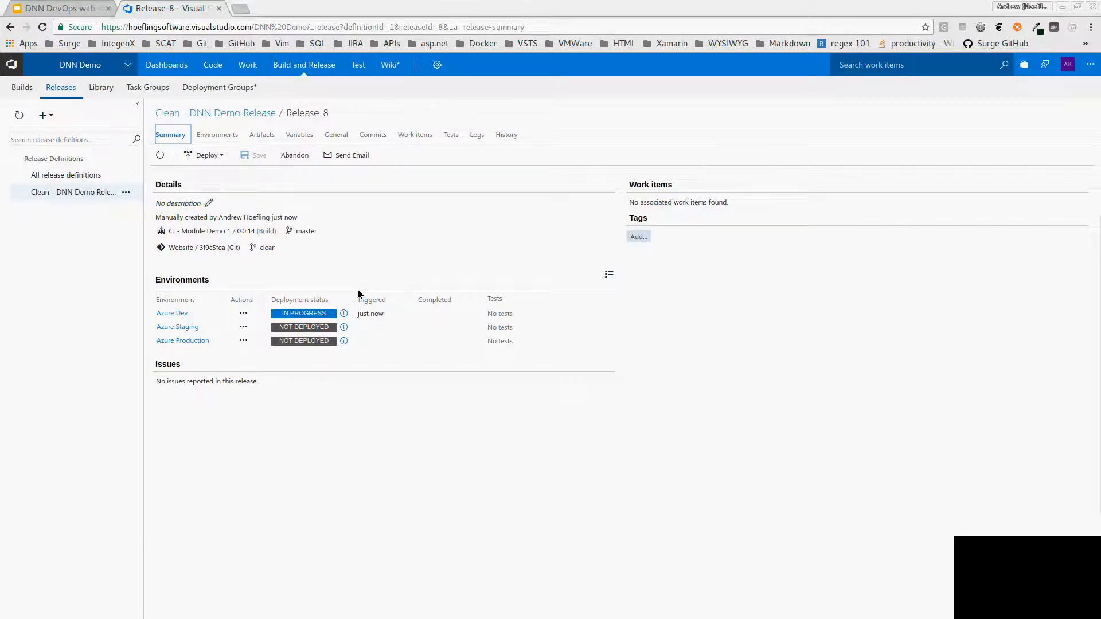
left_click(477, 136)
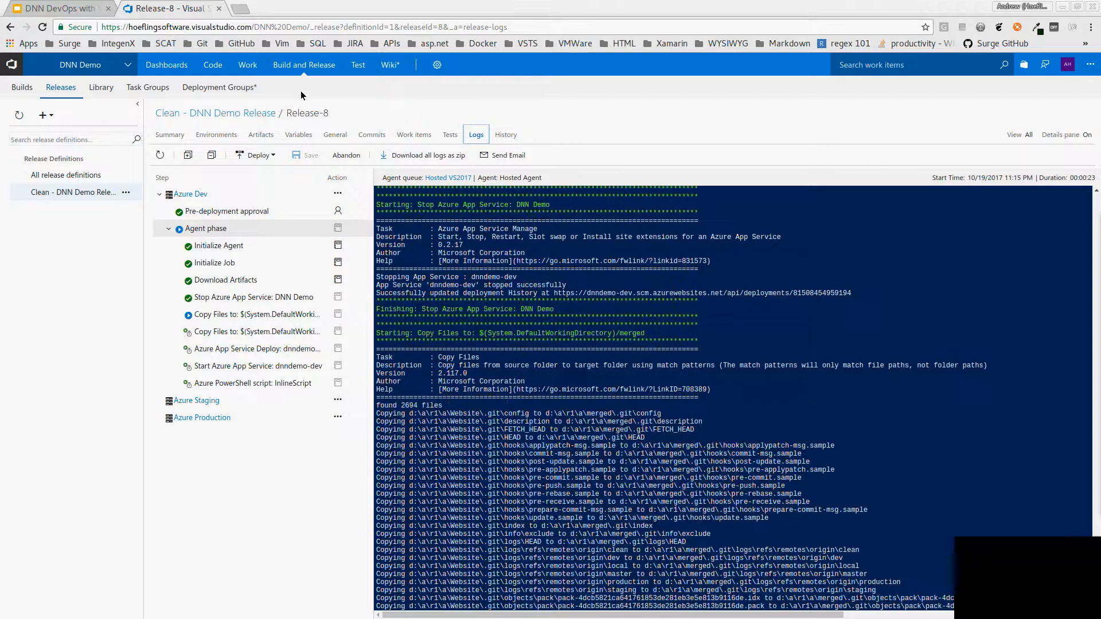
Open the staging site dnndemo-staging.azurewebsites.net in a new browser tab
left_click(245, 8)
type("d")
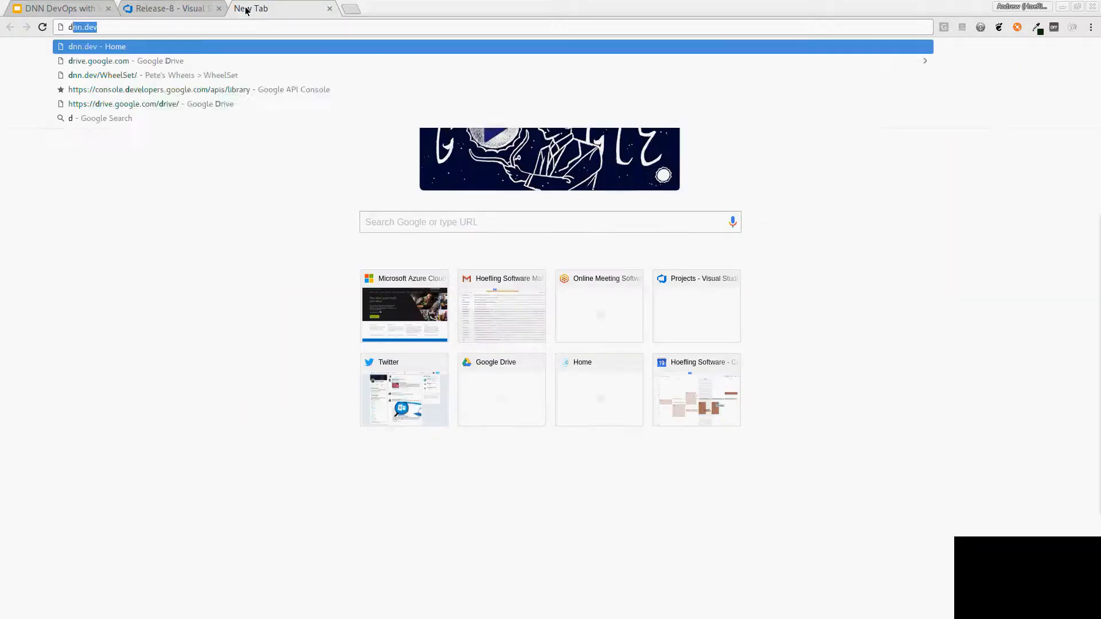
type("nndemo")
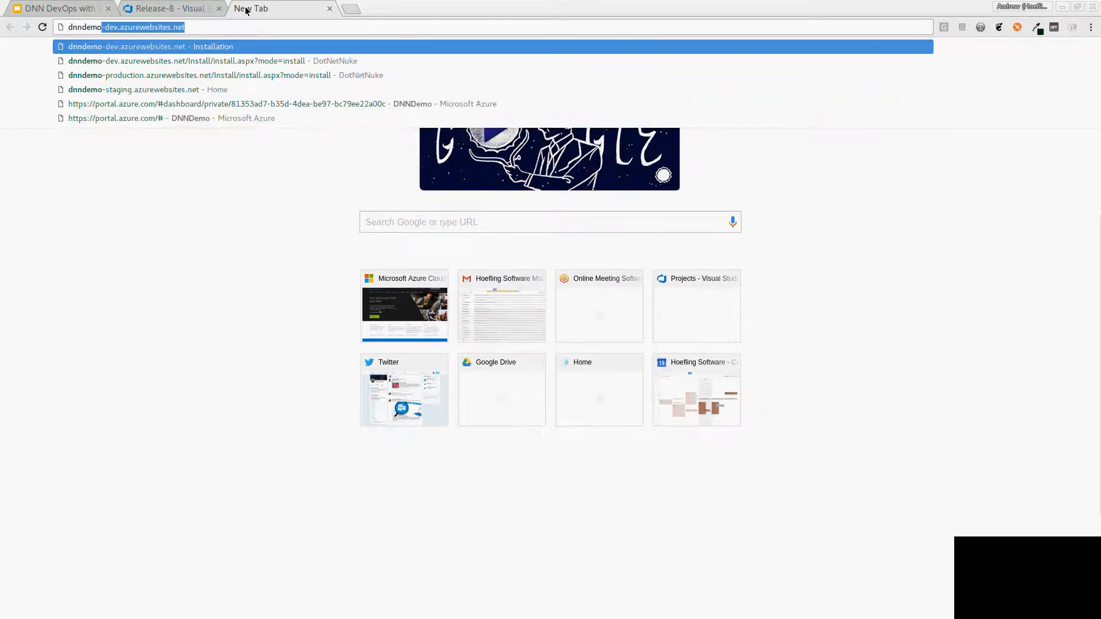
type("-dev")
key("ctrl+shift+Left")
type("staging.azurewebsites.net")
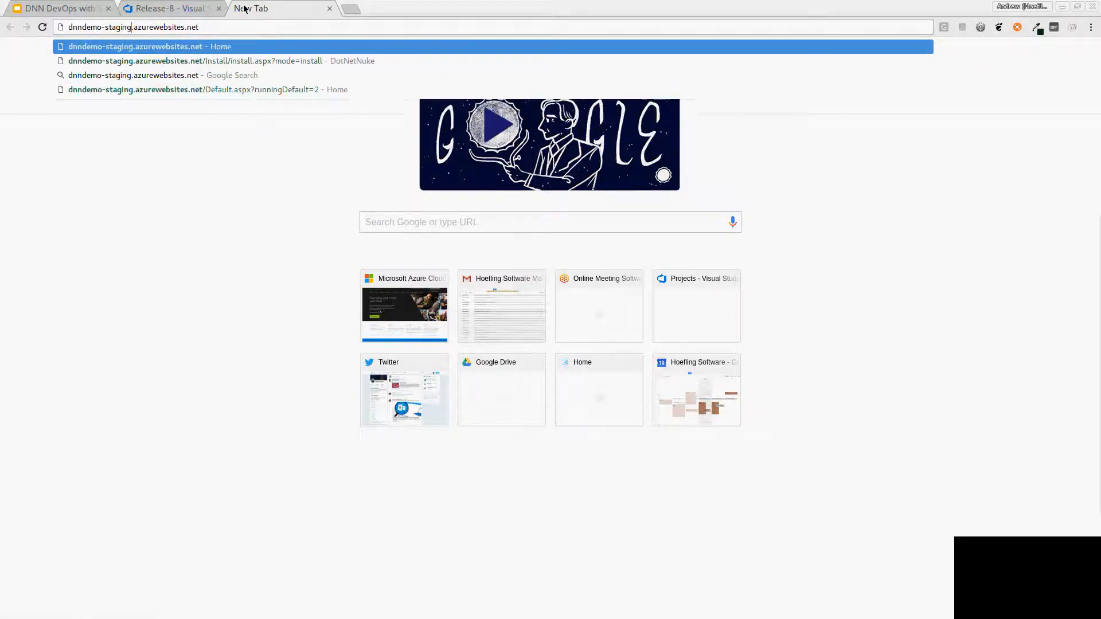
key("Return")
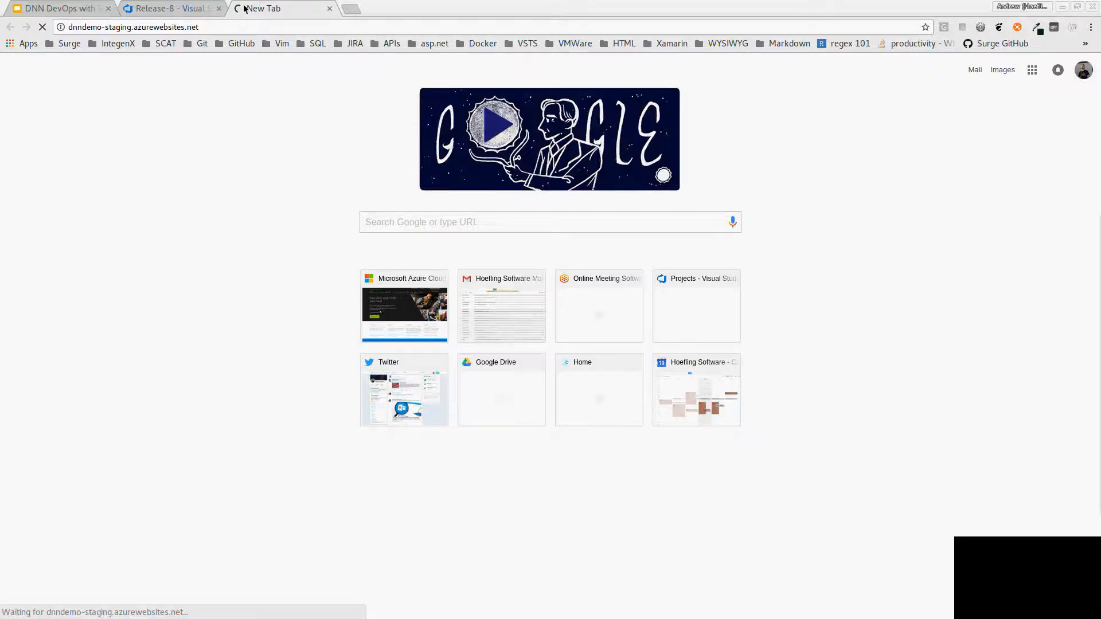
Monitor the Azure Dev deployment logs of Release-8 and check the staging site's login page
left_click(172, 8)
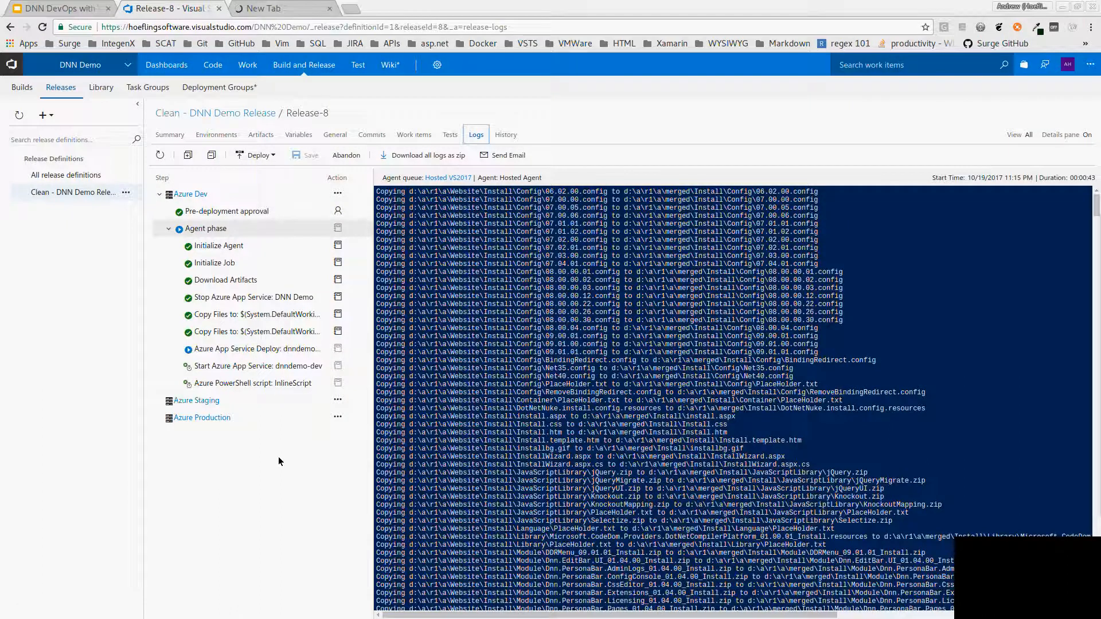
left_click(277, 9)
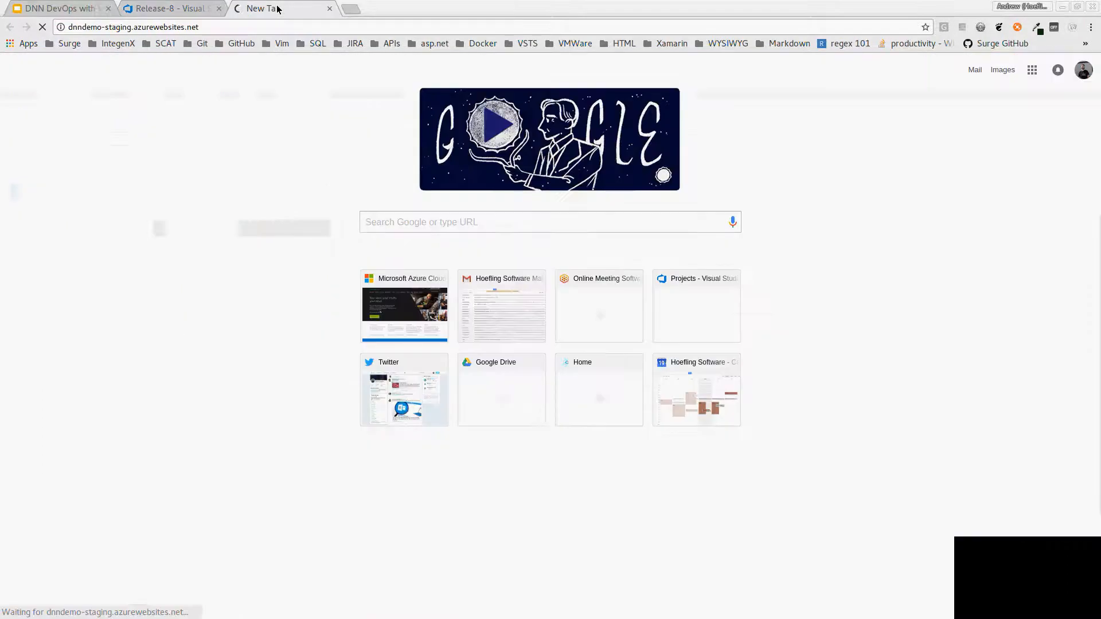
left_click(181, 8)
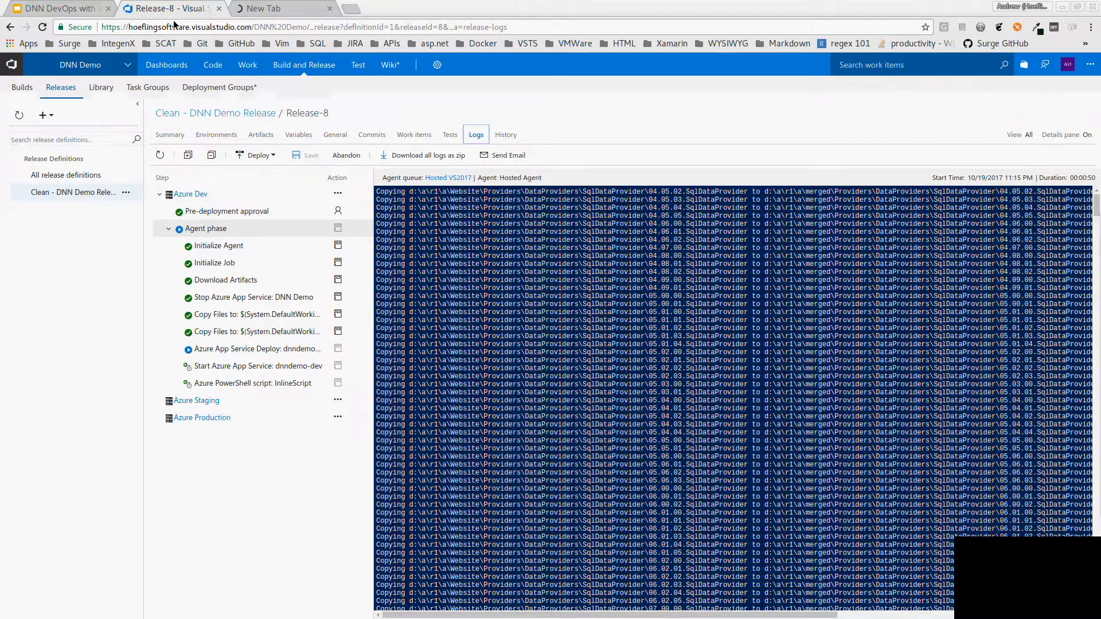
left_click(258, 64)
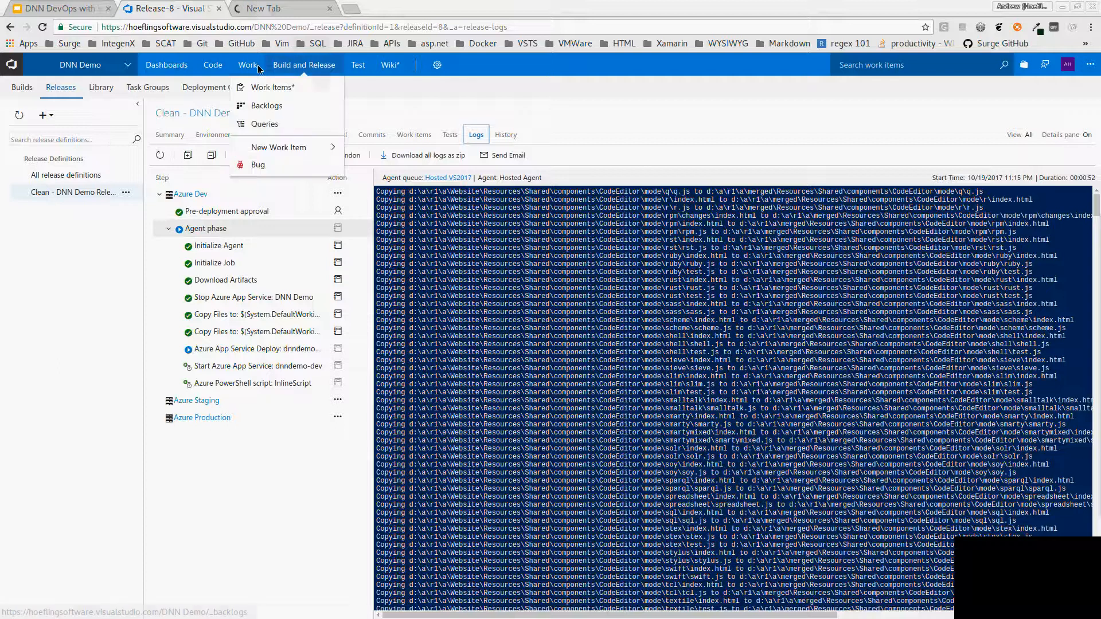
left_click(243, 466)
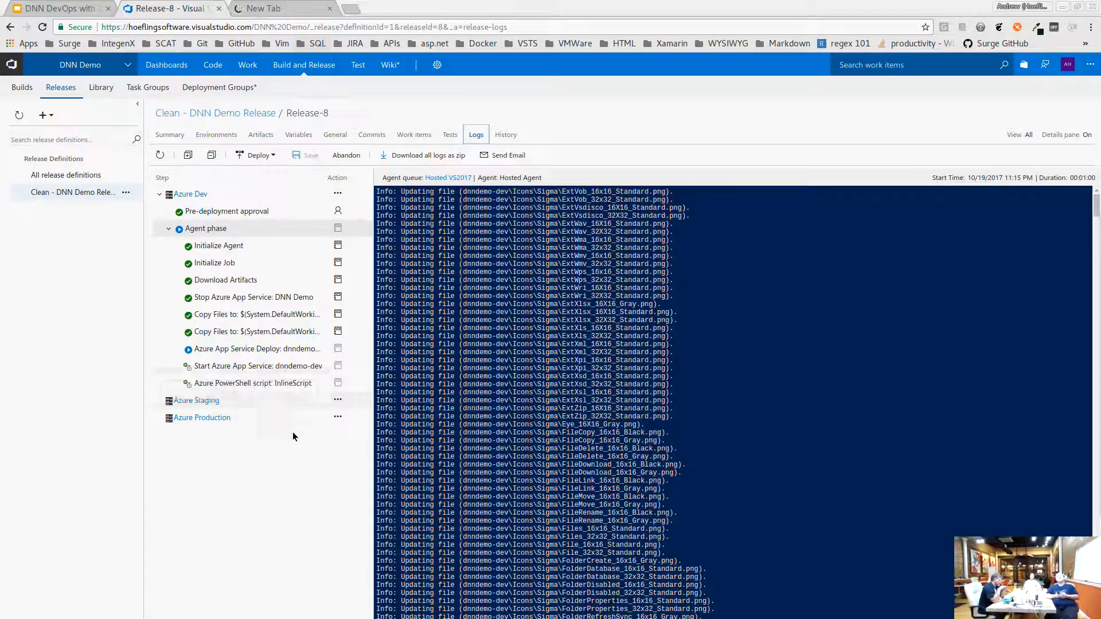
left_click(264, 9)
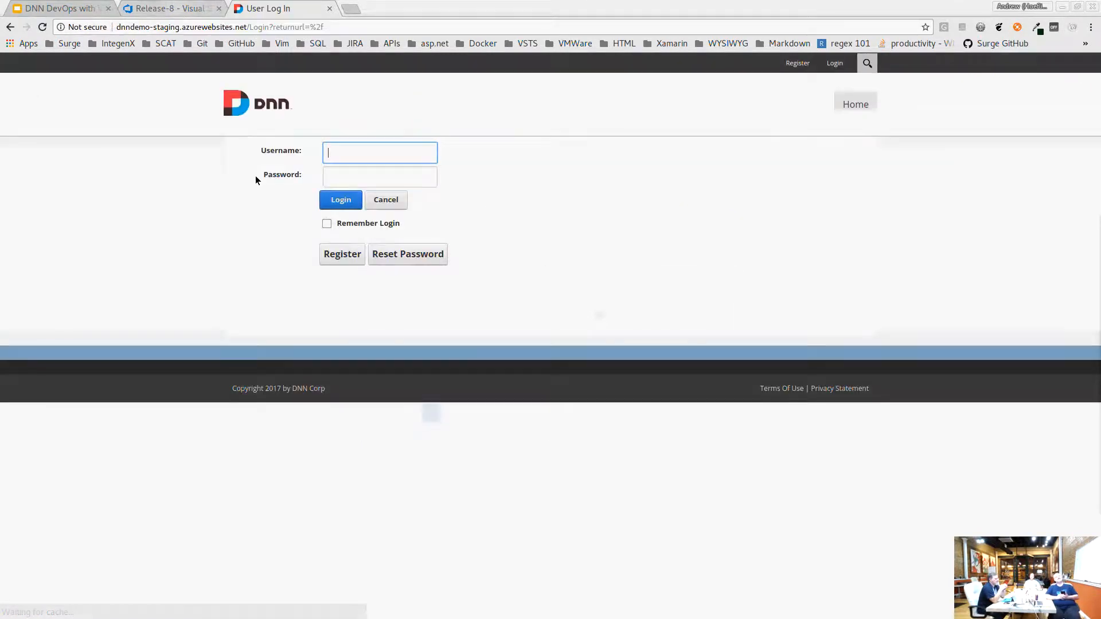
left_click(194, 27)
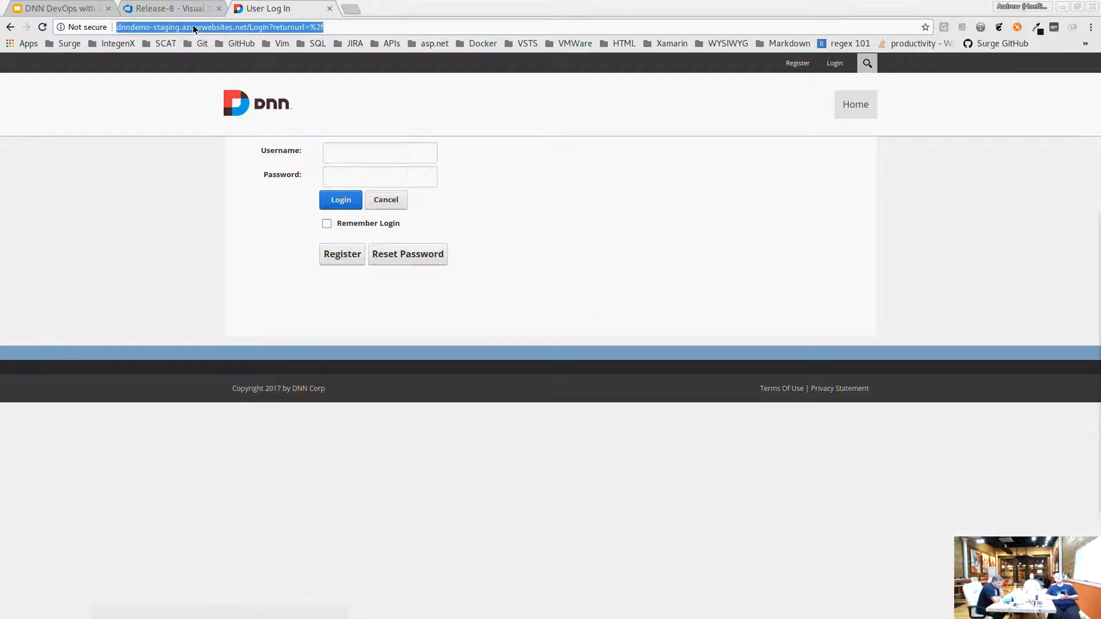
left_click(170, 8)
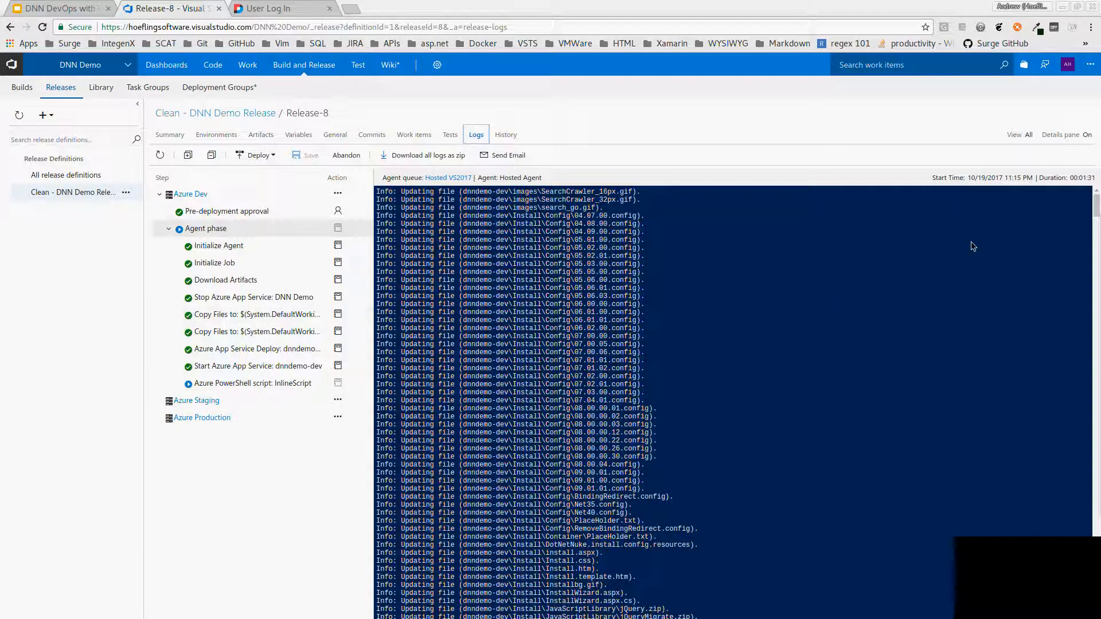
left_click_drag(1096, 208, 1096, 593)
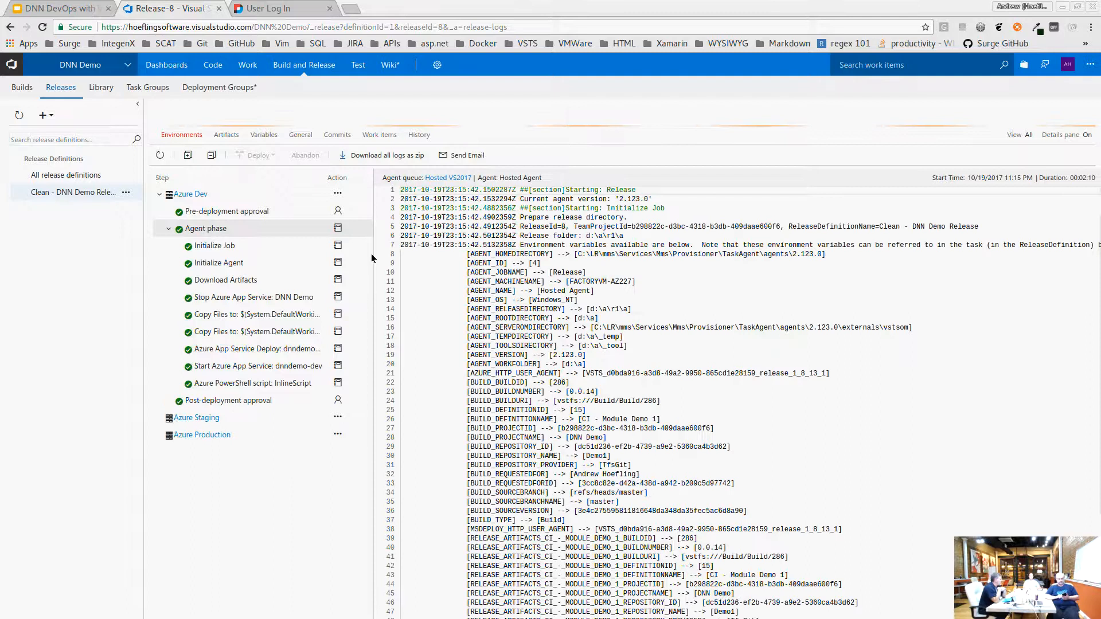
Start the DNN installation on the dev site by loading dnndemo-dev.azurewebsites.net/Install/install.aspx?mode=install
left_click(280, 8)
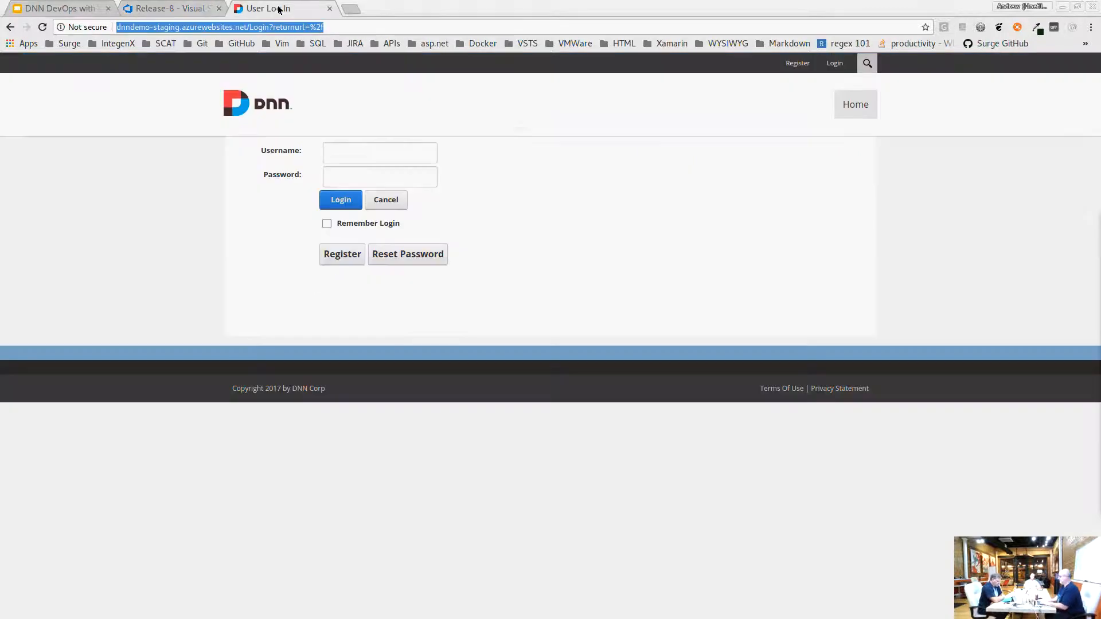
double_click(159, 27)
type("dev")
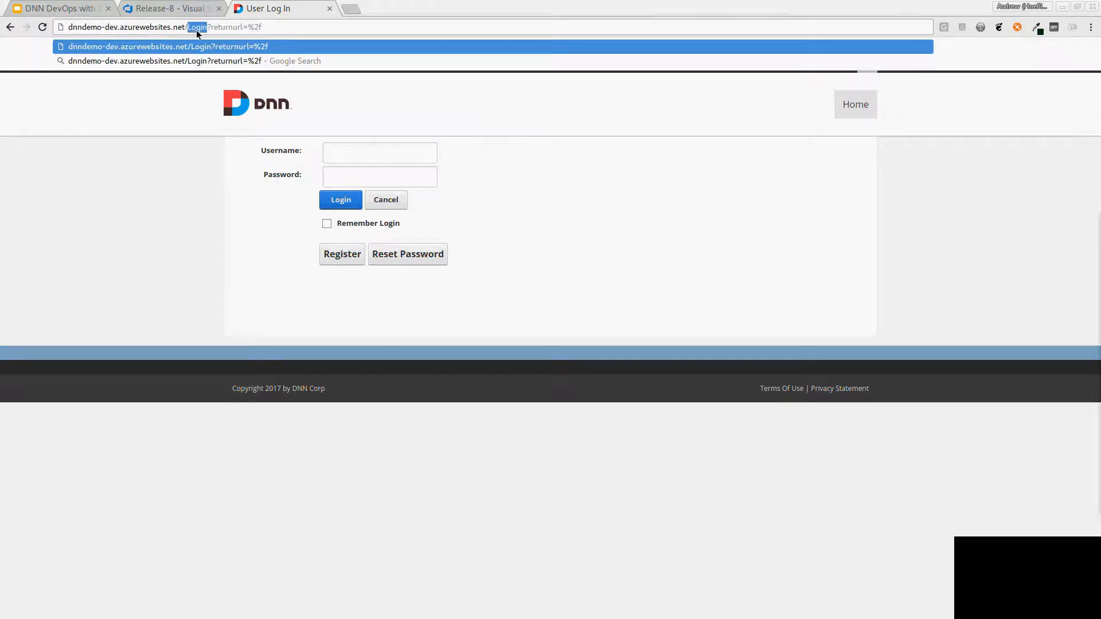
type("install")
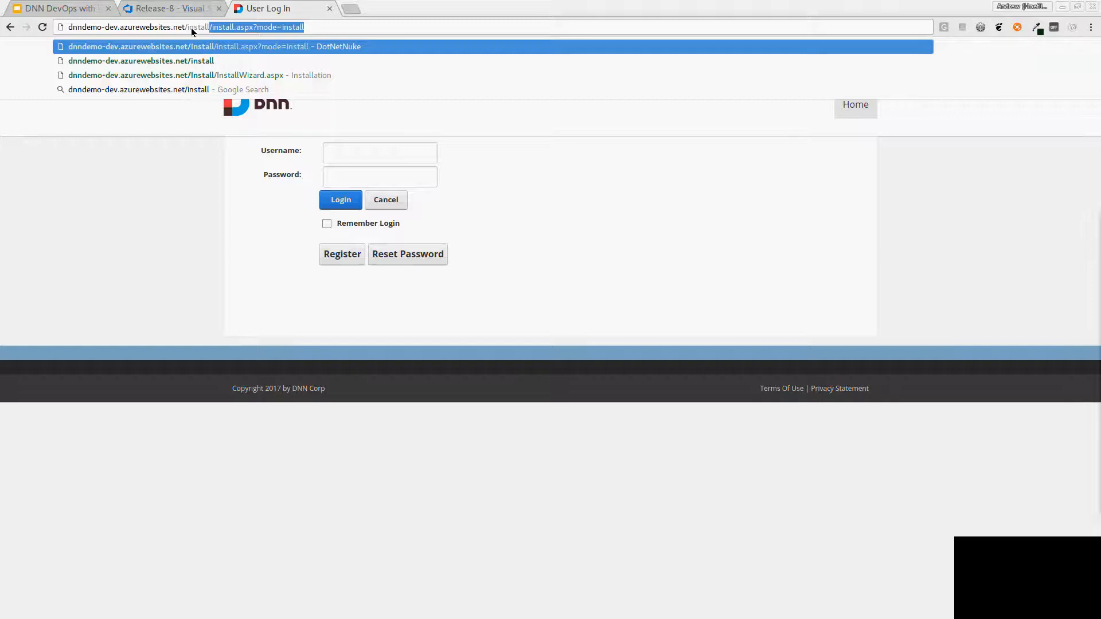
key("Right")
key("Return")
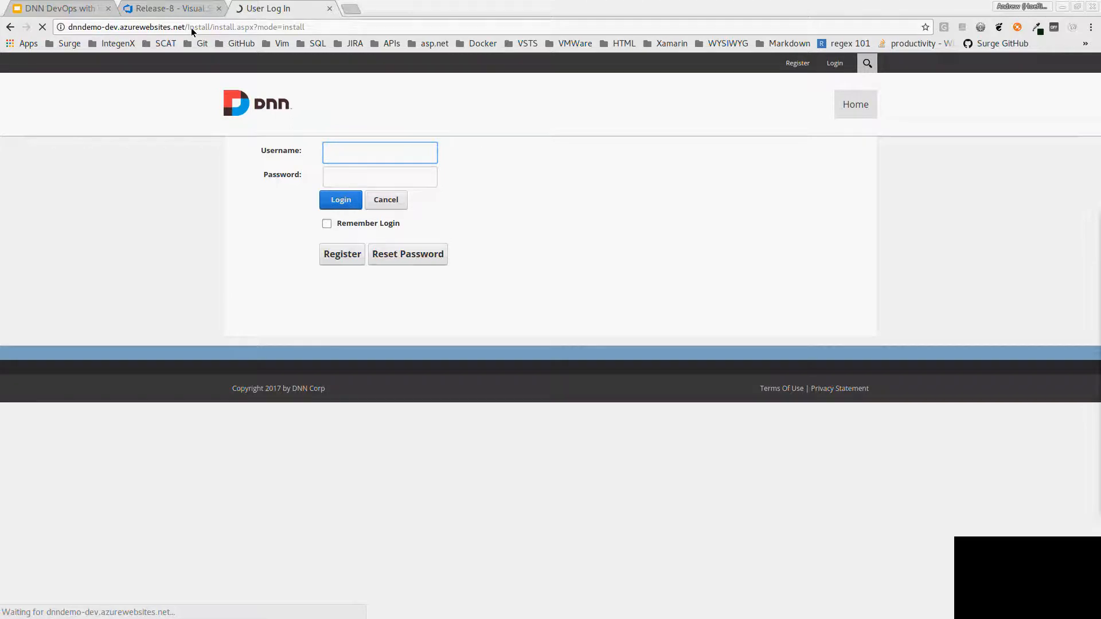
Open the Clean - DNN Demo Release definition in the editor and review its environments pipeline
left_click(165, 9)
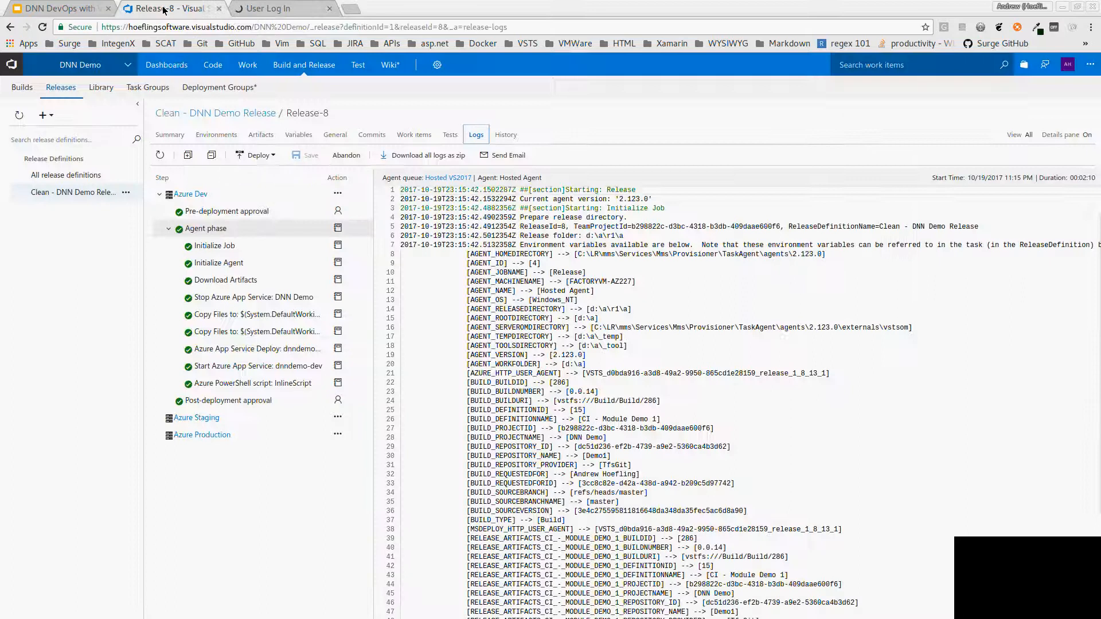
left_click(126, 194)
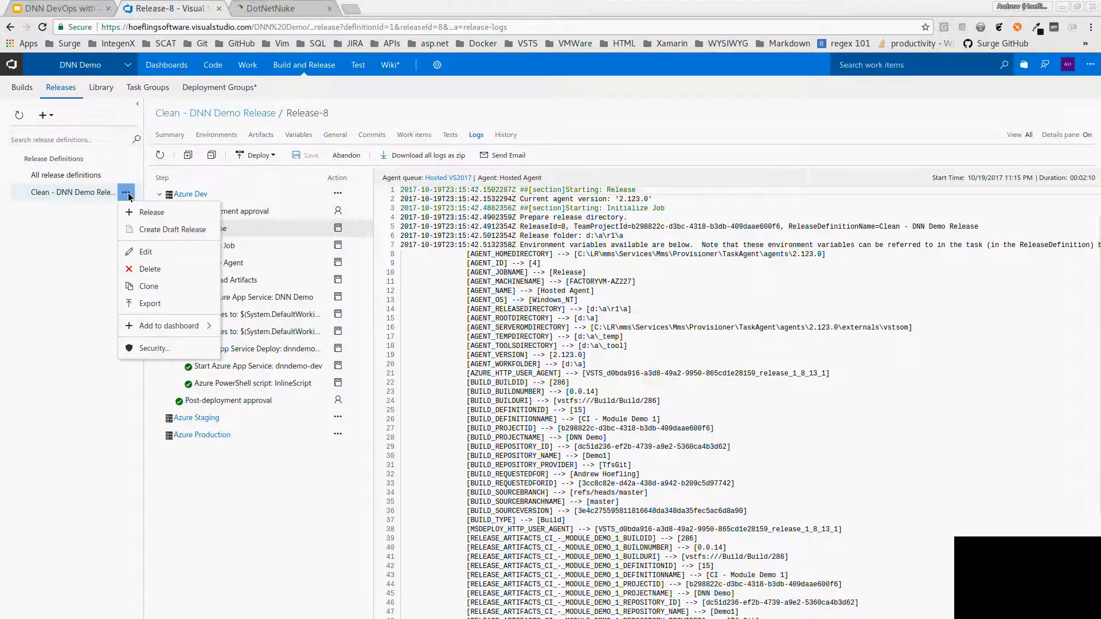
left_click(148, 256)
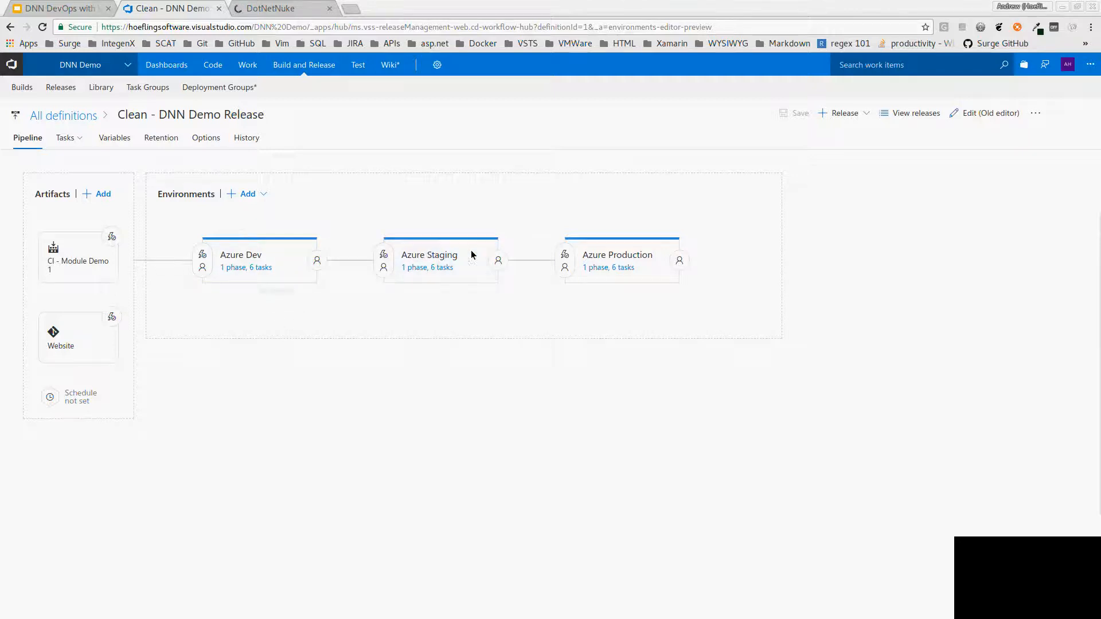
mouse_move(261, 251)
mouse_move(224, 277)
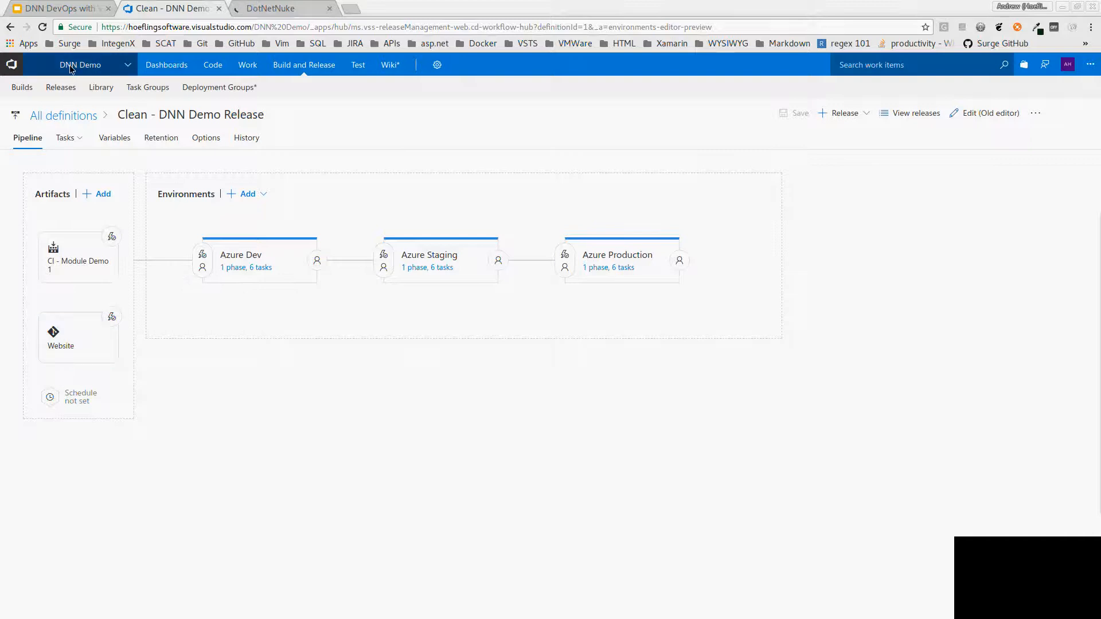
Switch the code view from the Demo1 repository to Website and review its branches
left_click(218, 70)
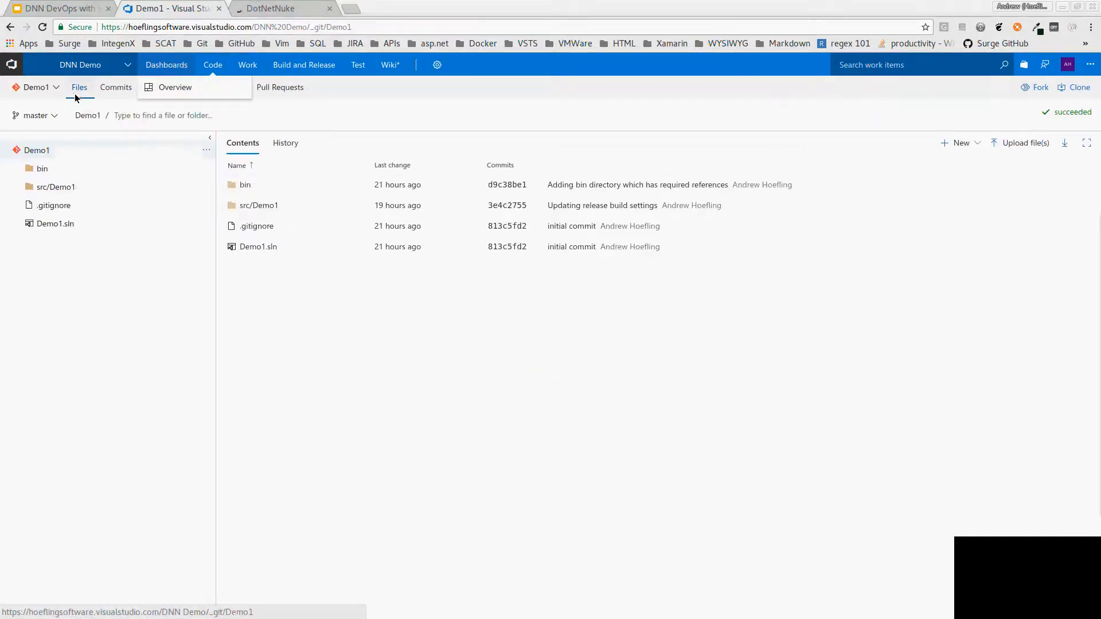
left_click(57, 88)
left_click(46, 186)
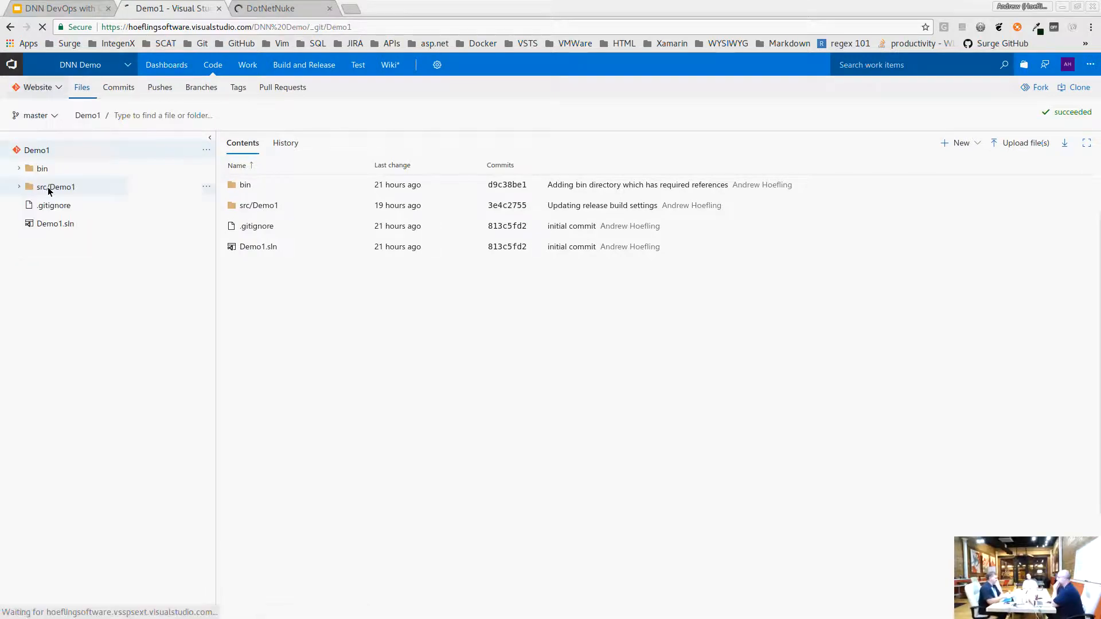
left_click(195, 88)
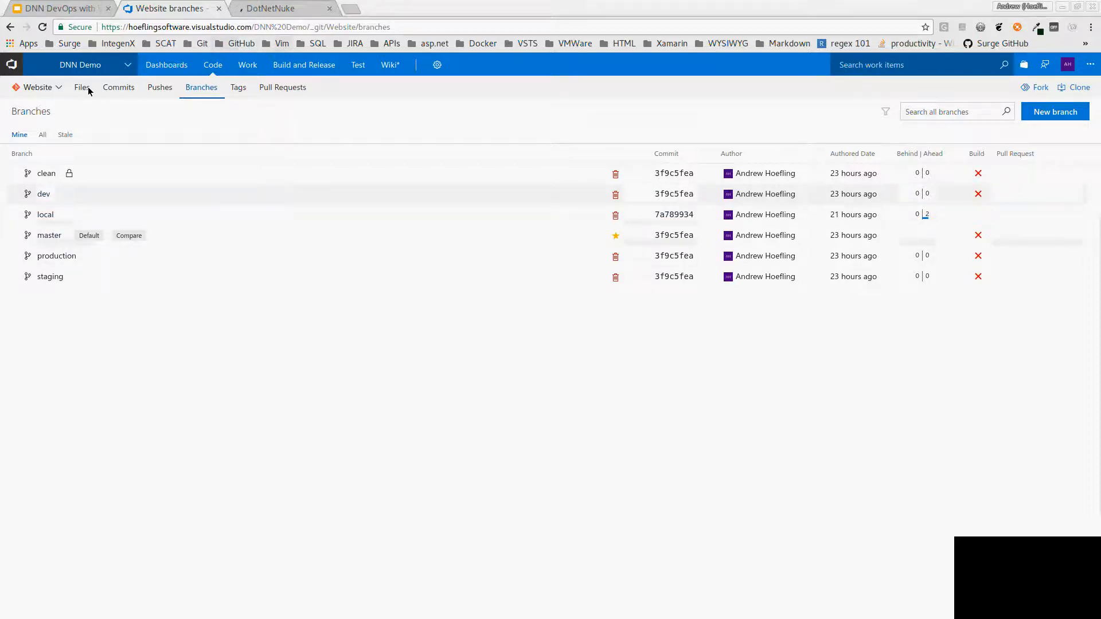
Review the list of all releases and check the progress of the DNN installation on the dev site
left_click(296, 68)
mouse_move(293, 71)
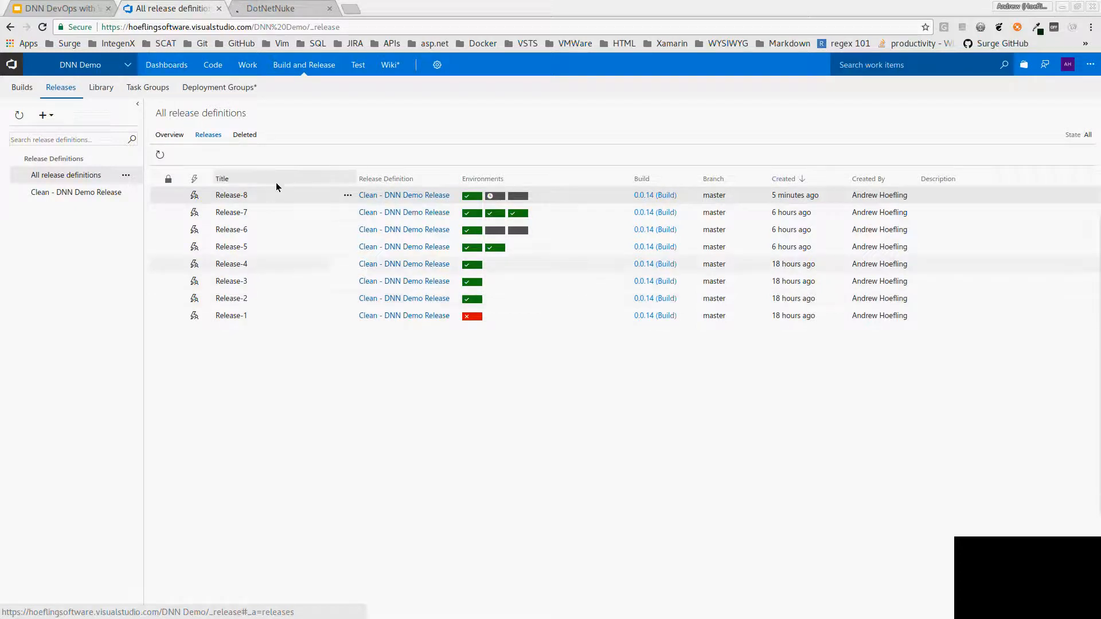
left_click(282, 6)
left_click(172, 6)
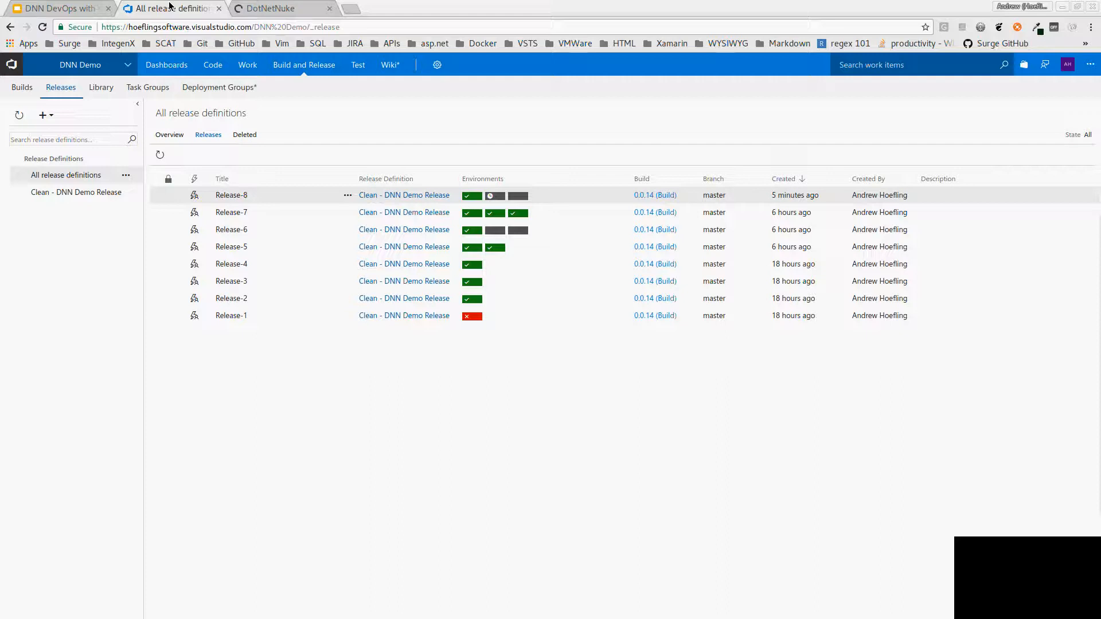
left_click(267, 12)
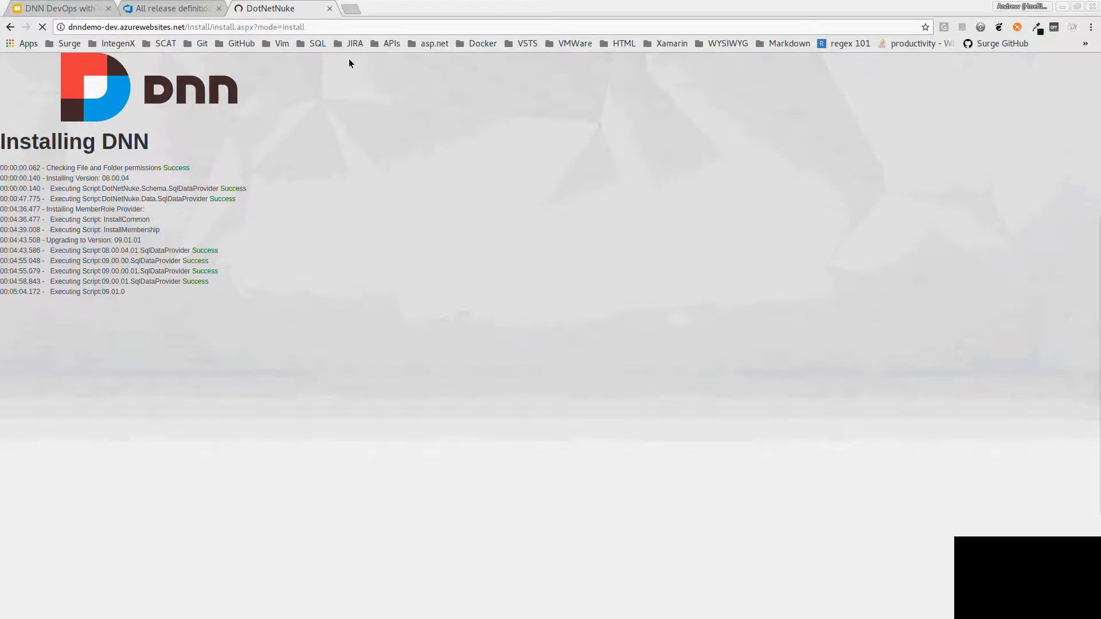
Open the Microsoft Azure website in a new tab and go through the account page to the Azure portal
left_click(356, 16)
type("az")
key("Return")
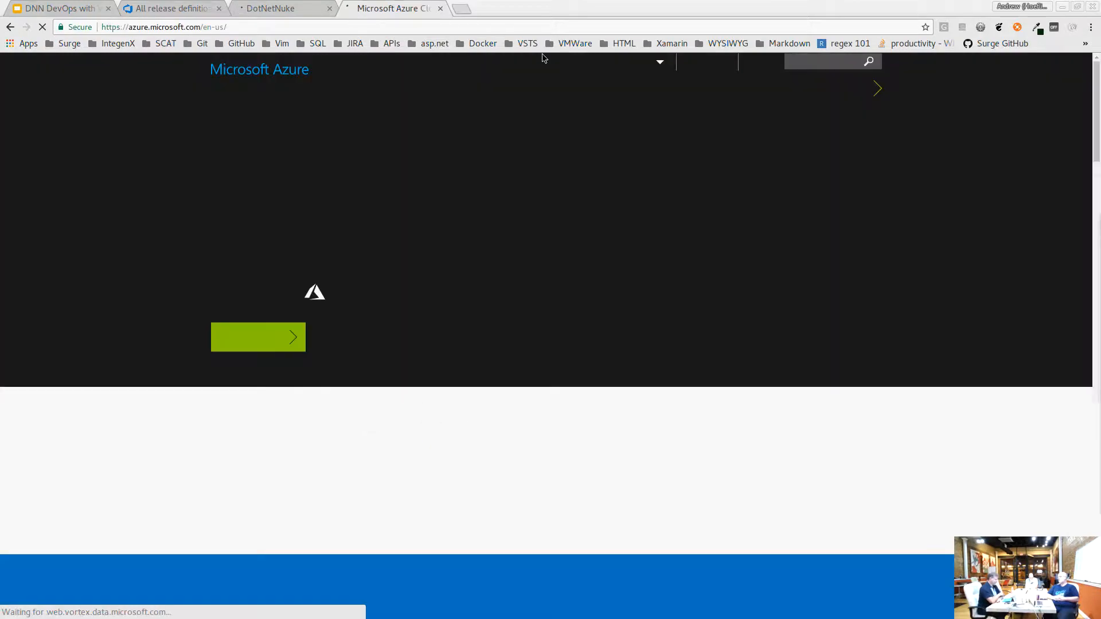
left_click(710, 63)
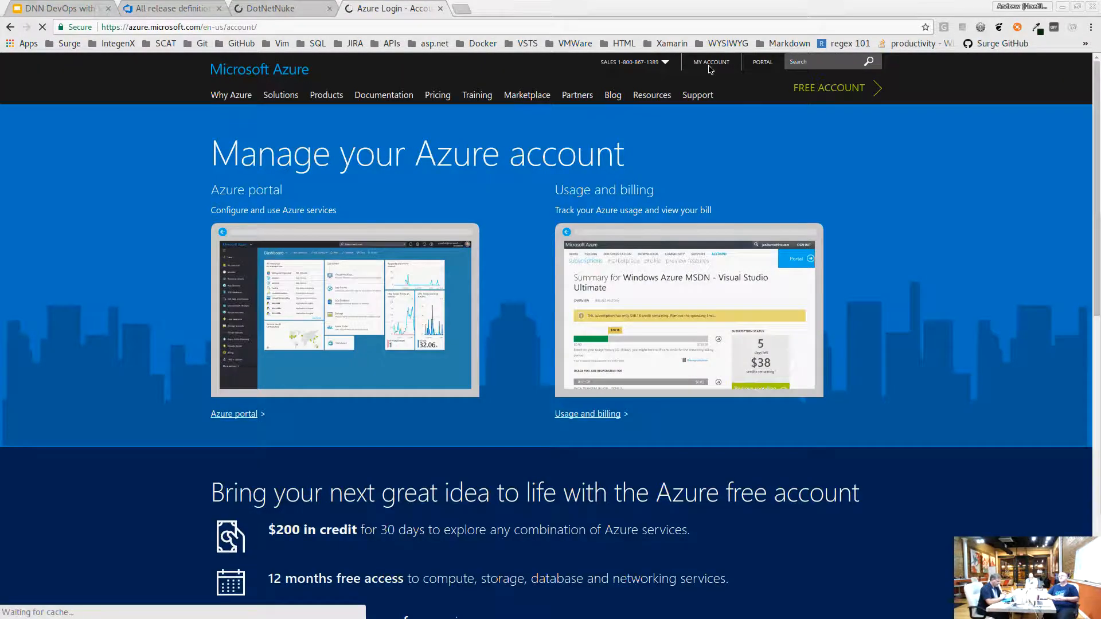
left_click(346, 298)
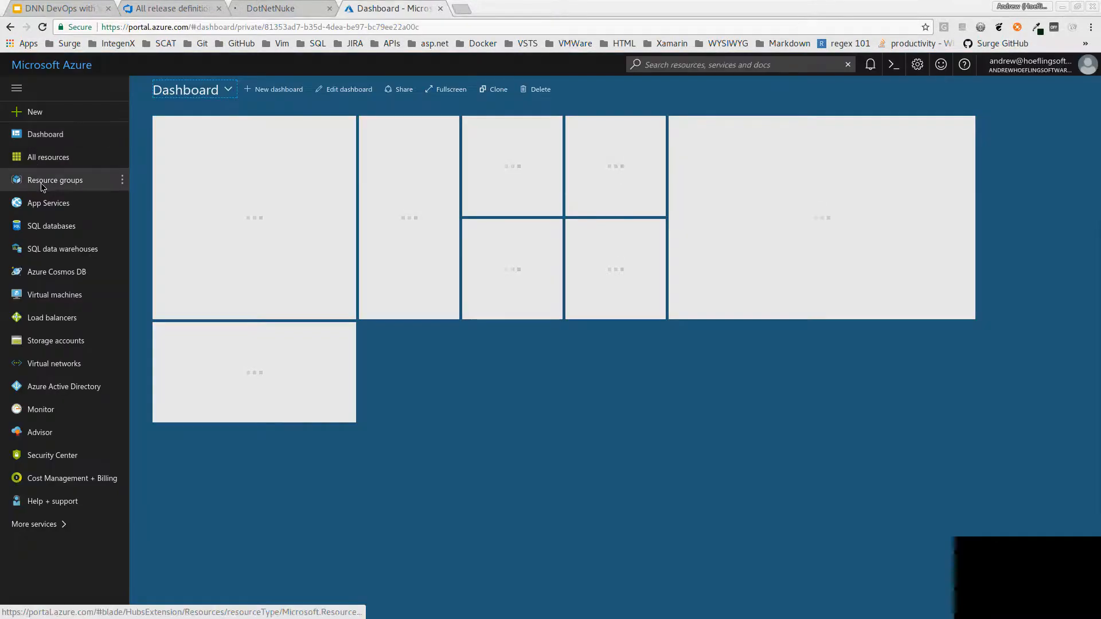
Open the DNNDemo resource group in the Azure portal and examine its databases and app services
left_click(41, 184)
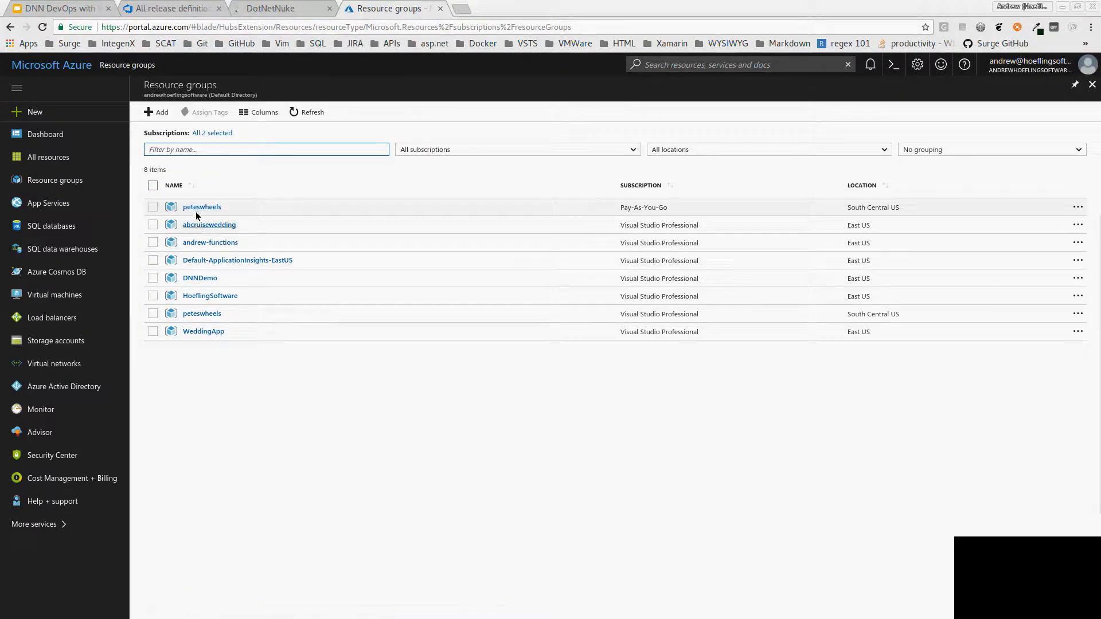
left_click(200, 278)
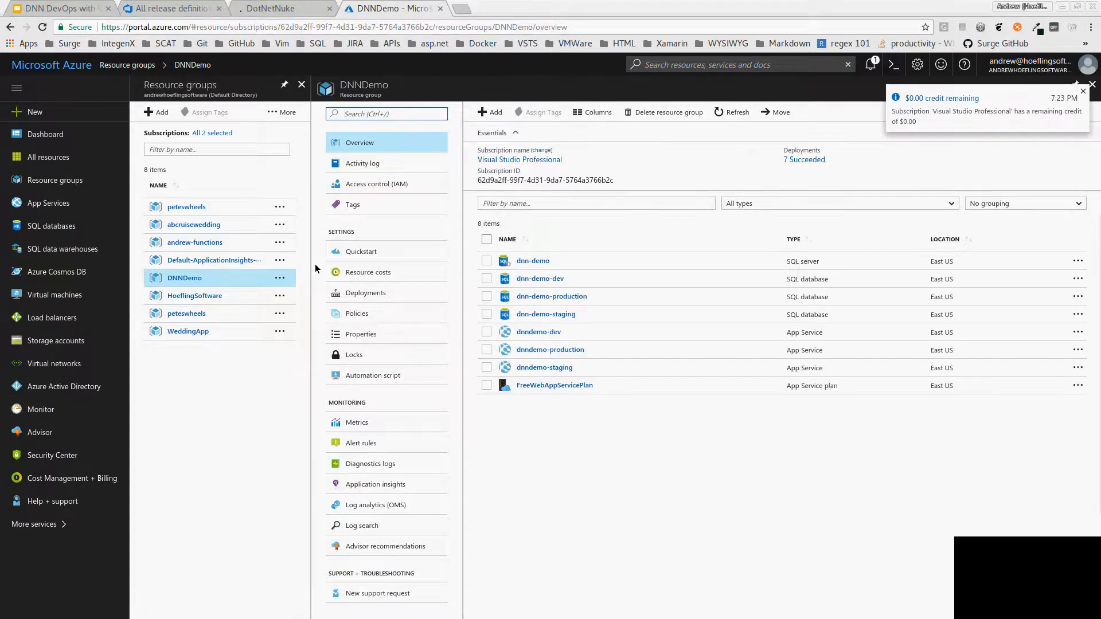
left_click(301, 84)
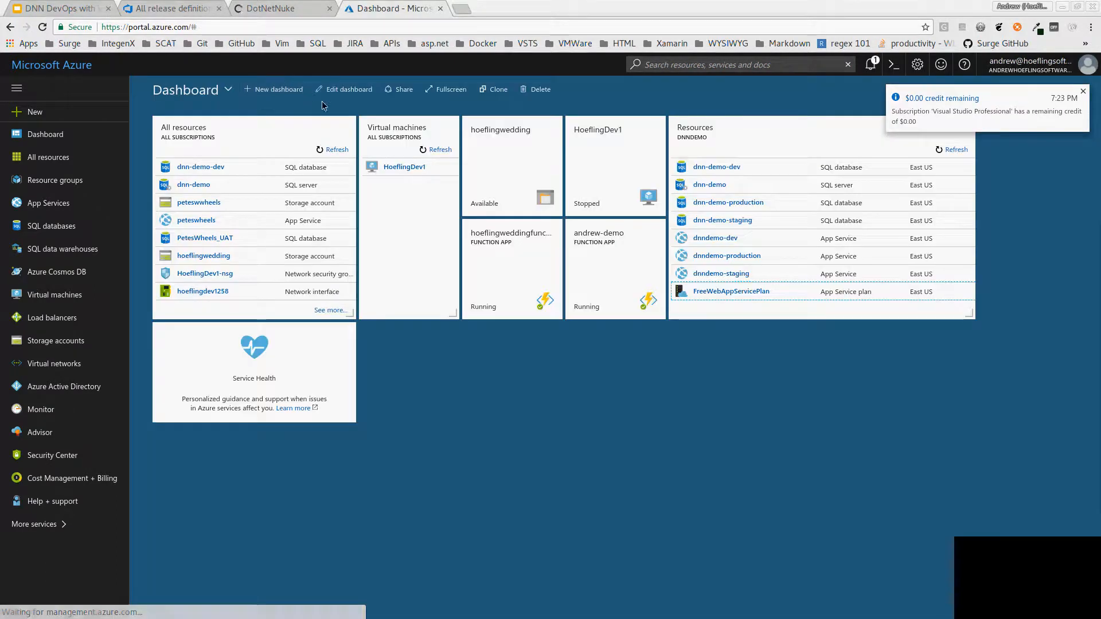
left_click(63, 180)
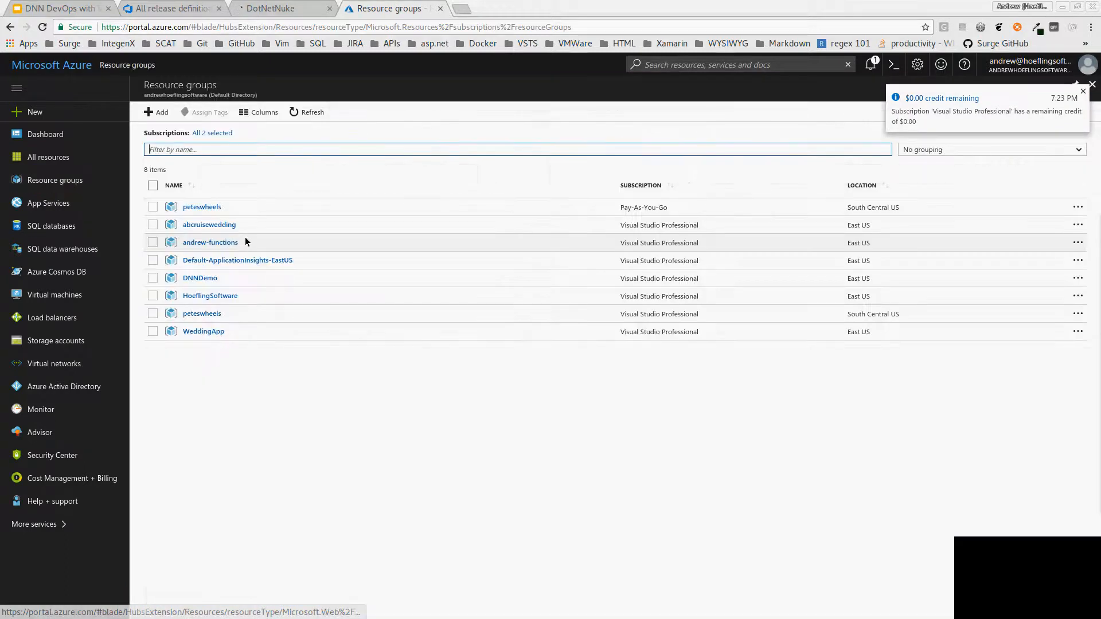
left_click(201, 278)
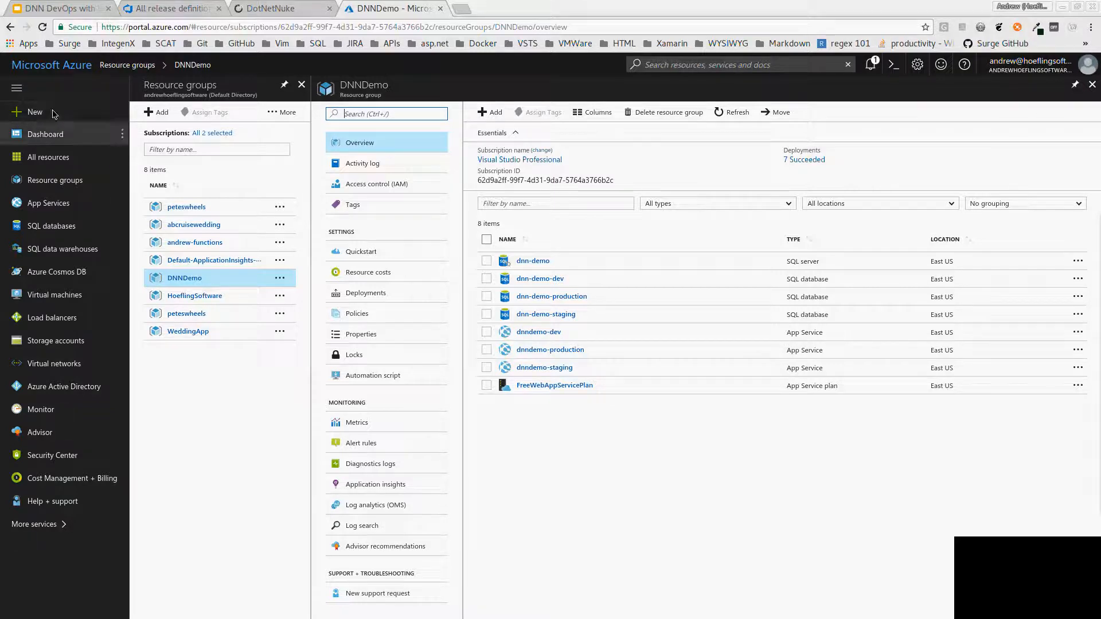
Find the Web App template in the Azure portal, review its creation form and close the form without creating anything
left_click(36, 110)
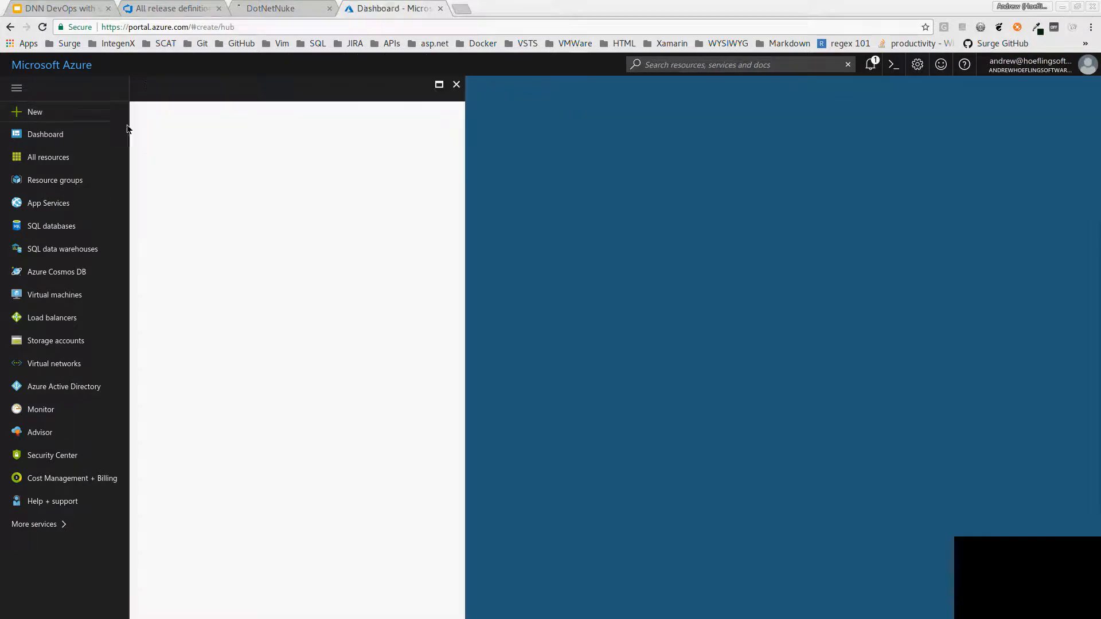
type("web")
left_click(194, 156)
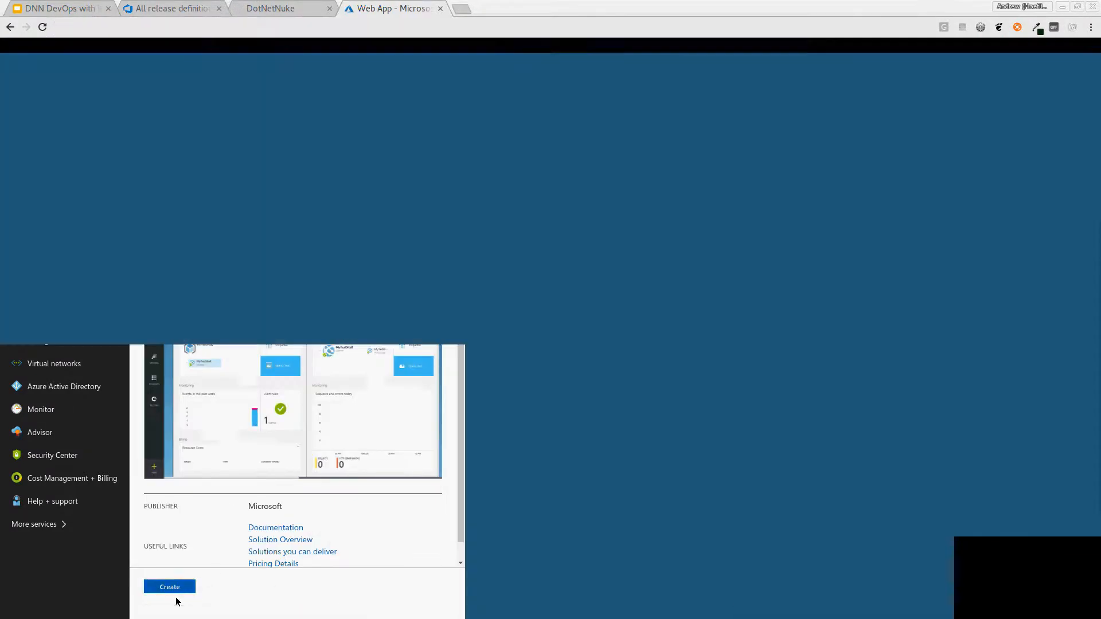
left_click(170, 587)
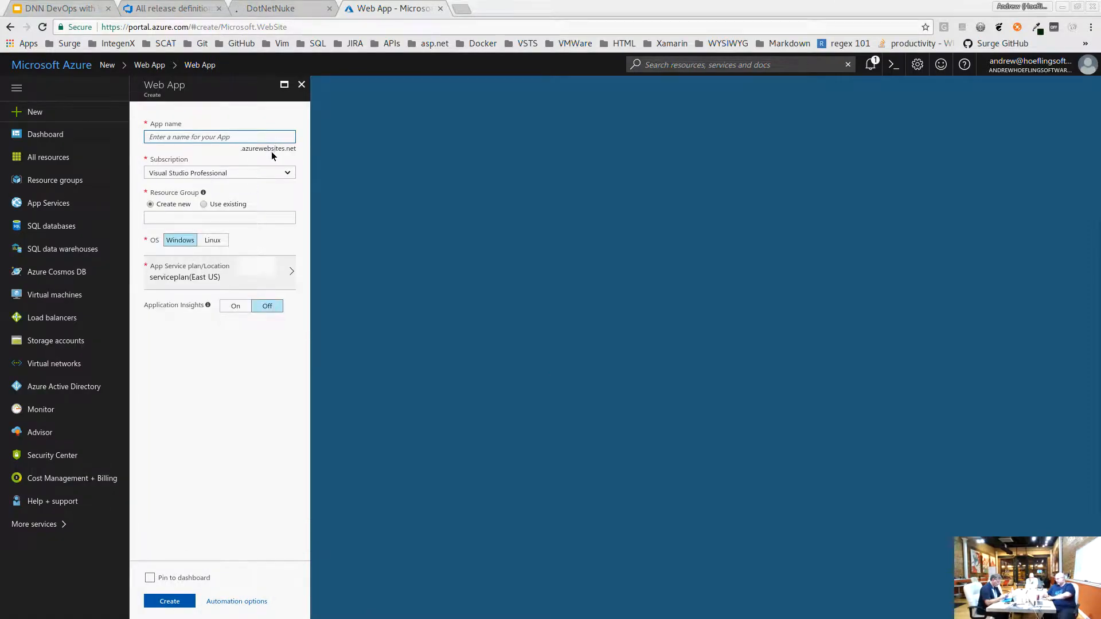
left_click(301, 86)
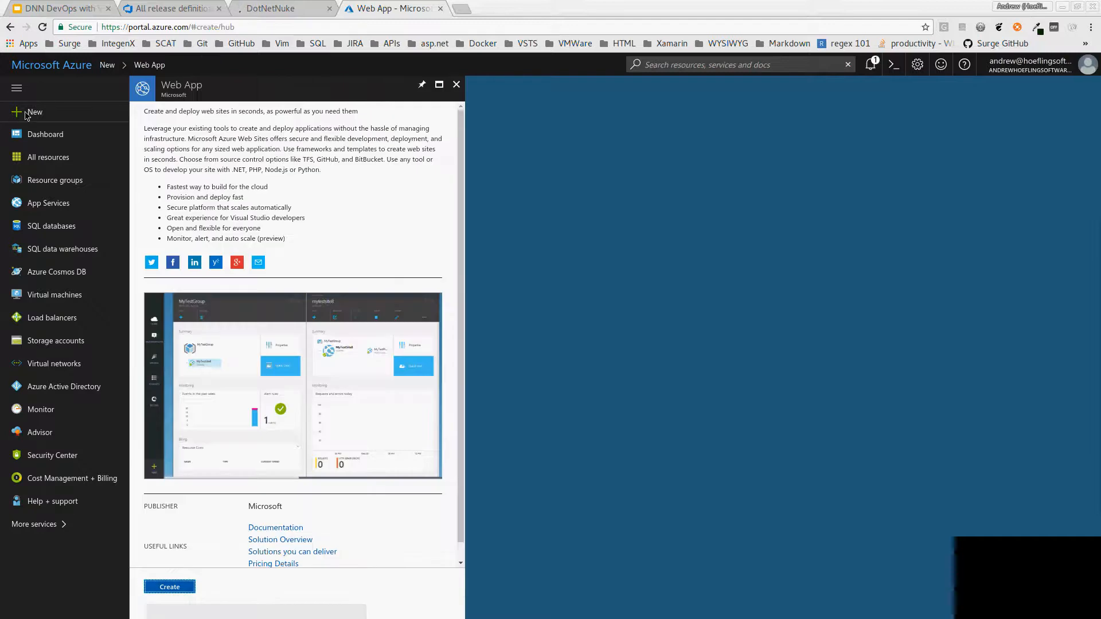
Find the SQL Database template by searching for "sql data", review its creation form and discard the form
left_click(26, 113)
left_click(196, 120)
type("sql data")
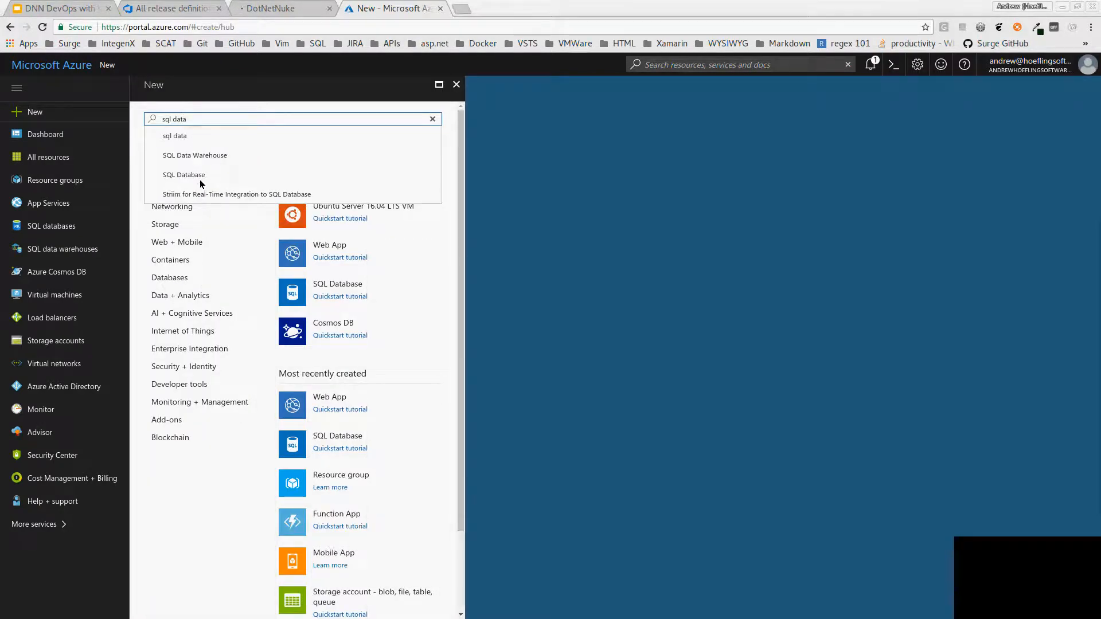
left_click(199, 175)
left_click(177, 591)
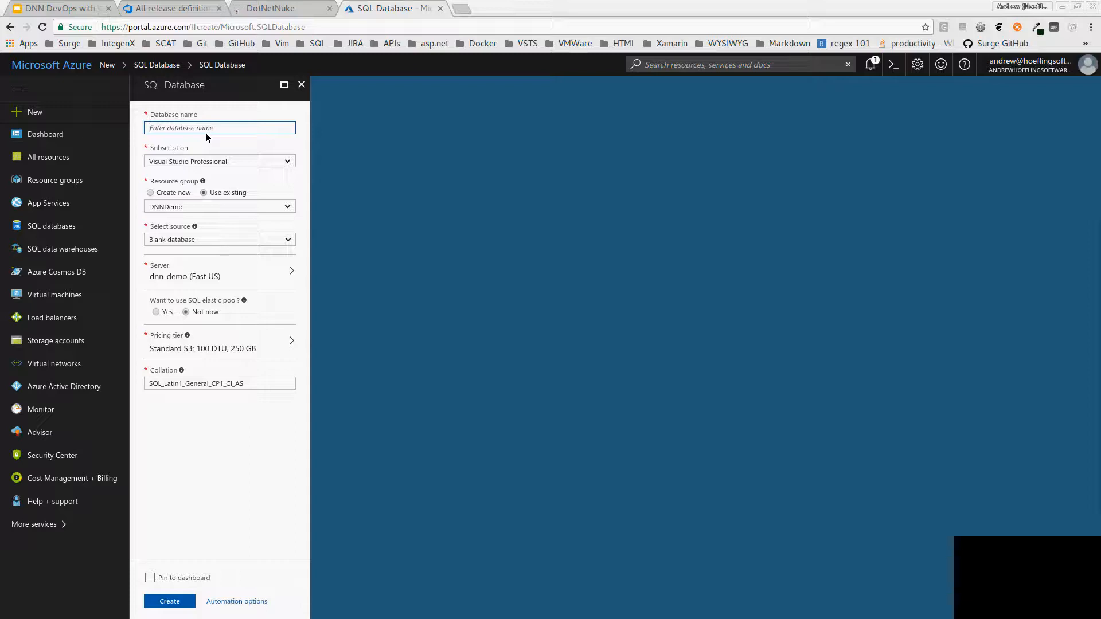
left_click(301, 85)
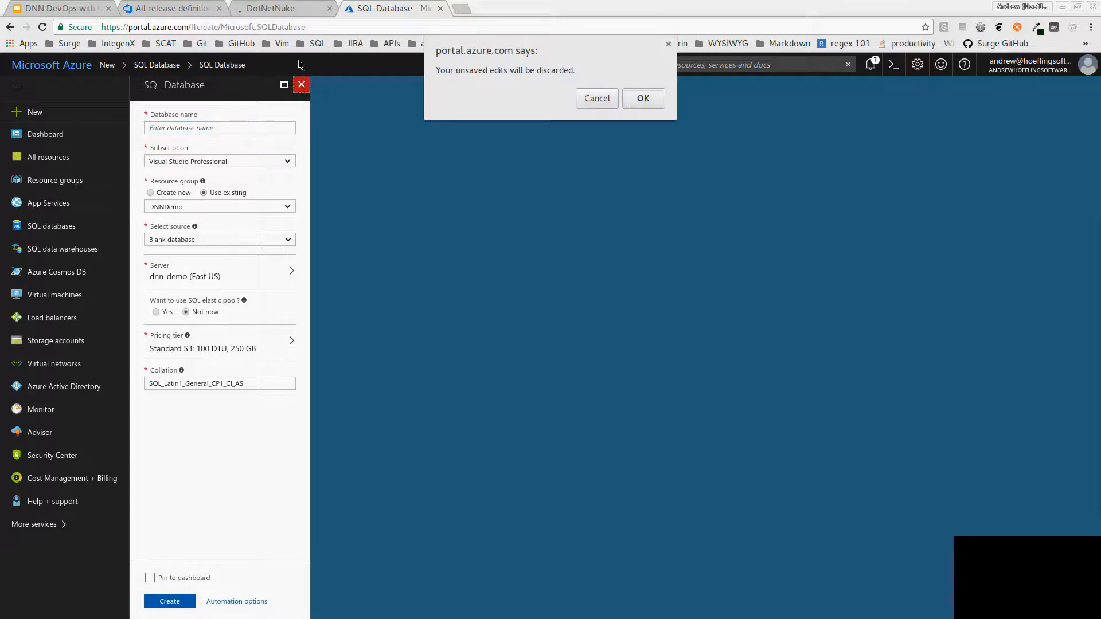
left_click(642, 100)
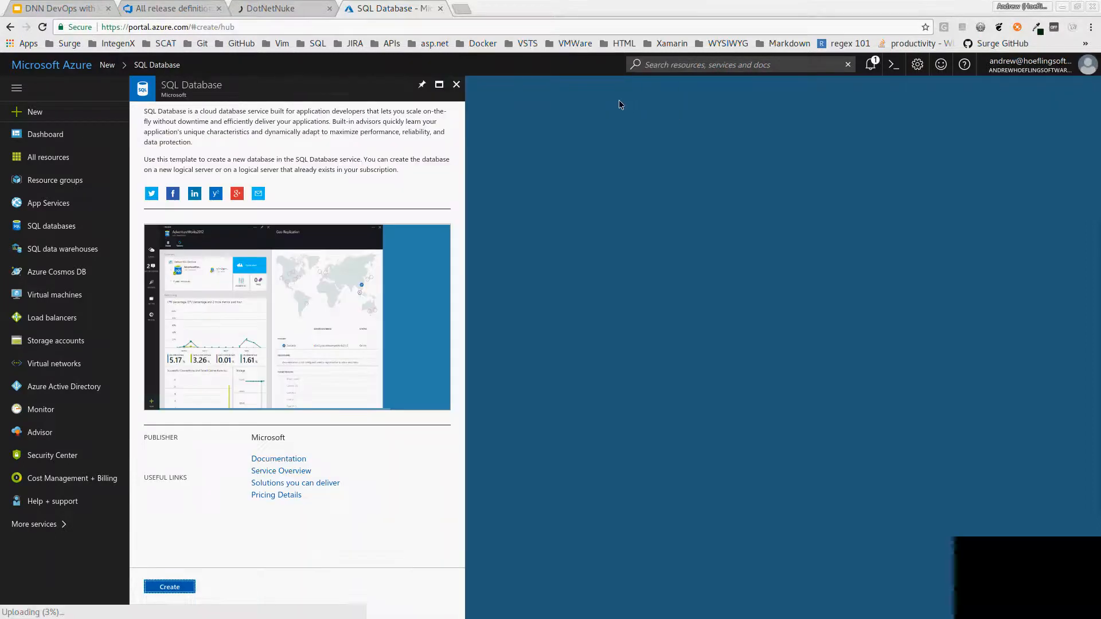
Return to the DNN installation log on the dev site and highlight the entry for the Demo1 package
left_click(288, 7)
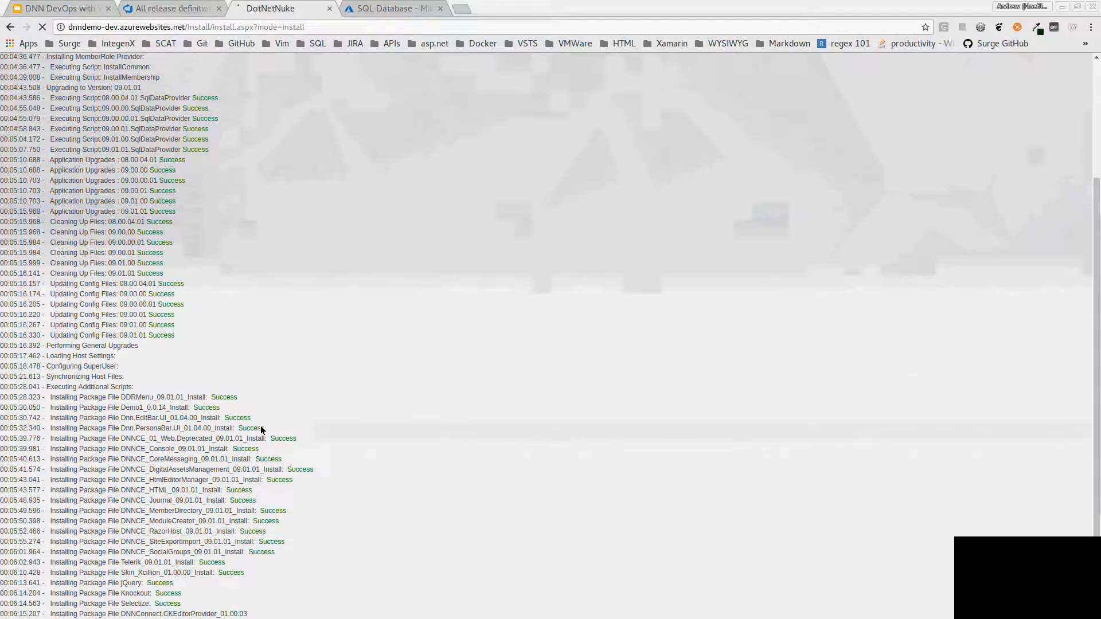
left_click_drag(228, 407, 2, 403)
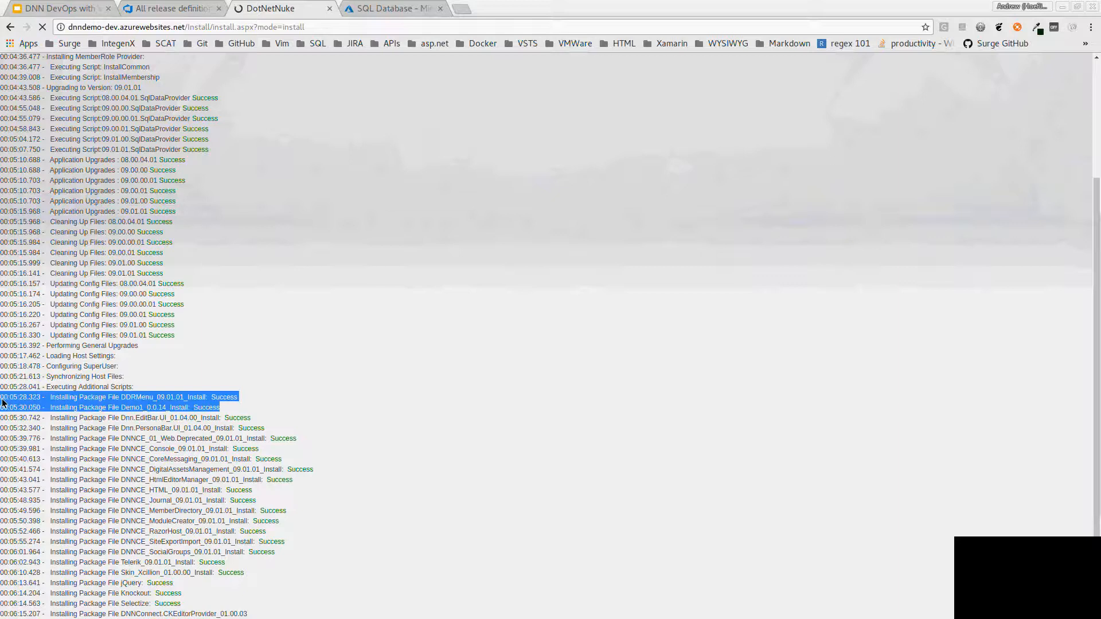
left_click(17, 413)
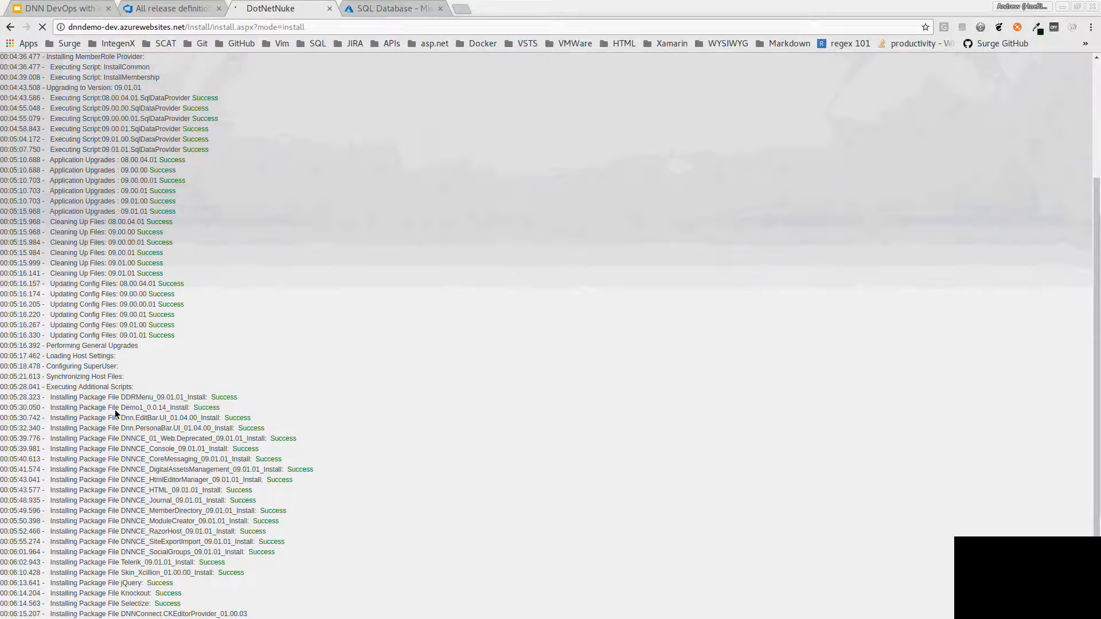
left_click_drag(67, 408, 200, 409)
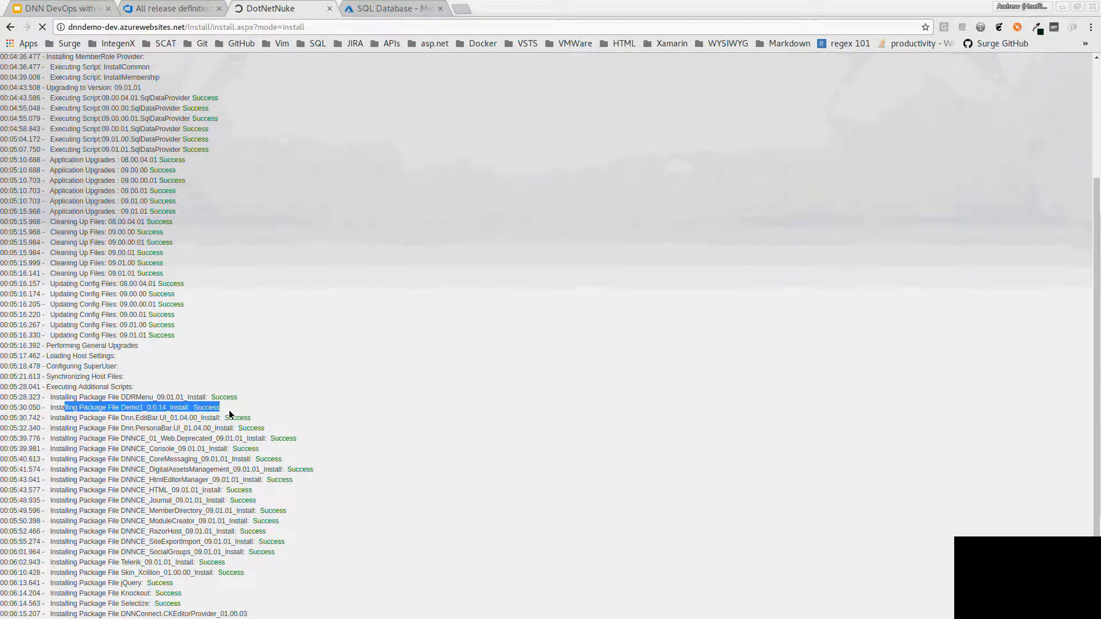
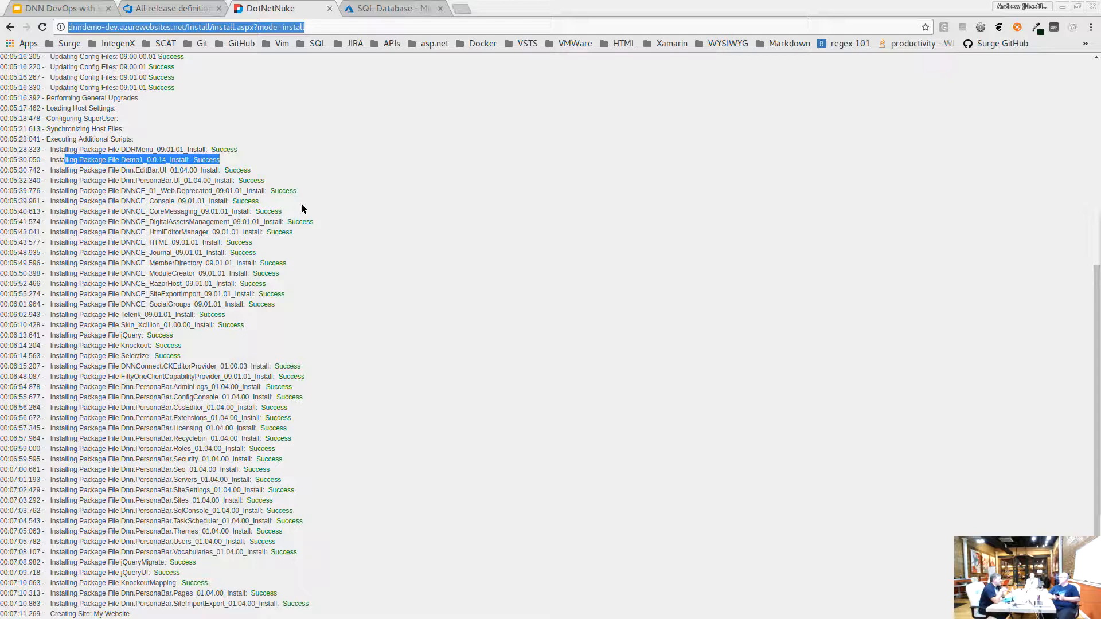
Open the newly installed DNN site, log in as host with the account password, dismiss the password-saving offer and reload the page
left_click(188, 583)
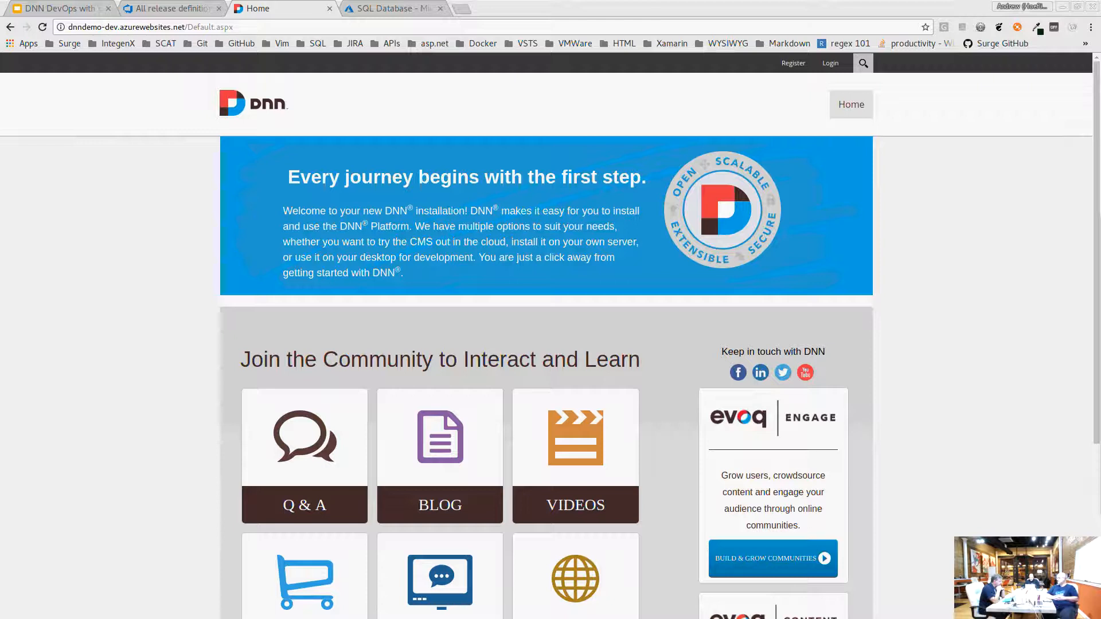
left_click(830, 63)
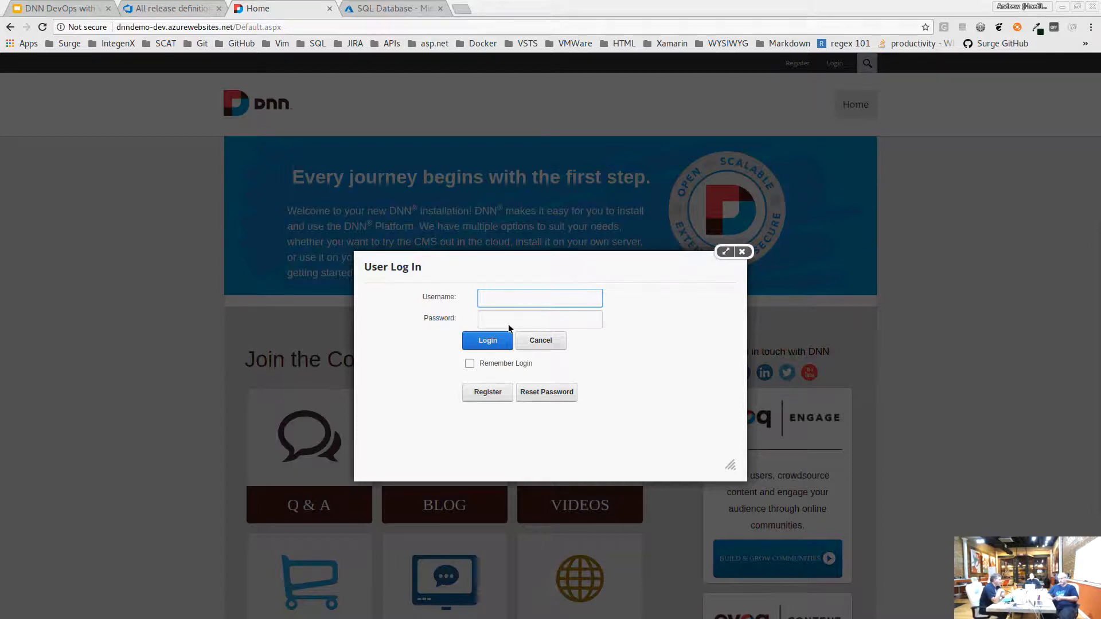
type("host")
key("Tab")
type("*******")
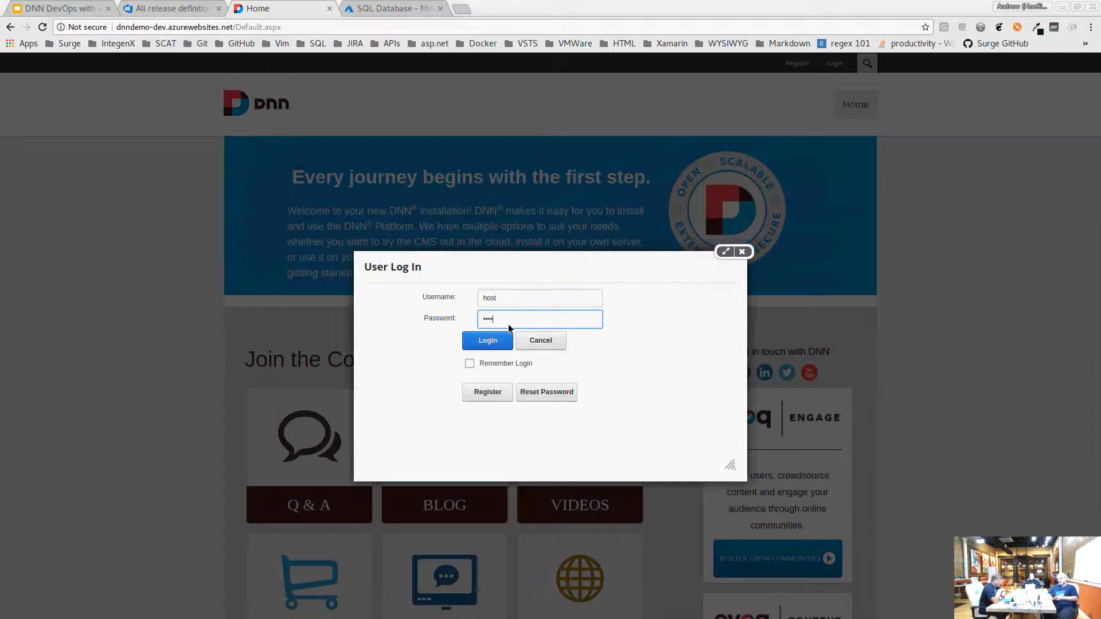
key("Return")
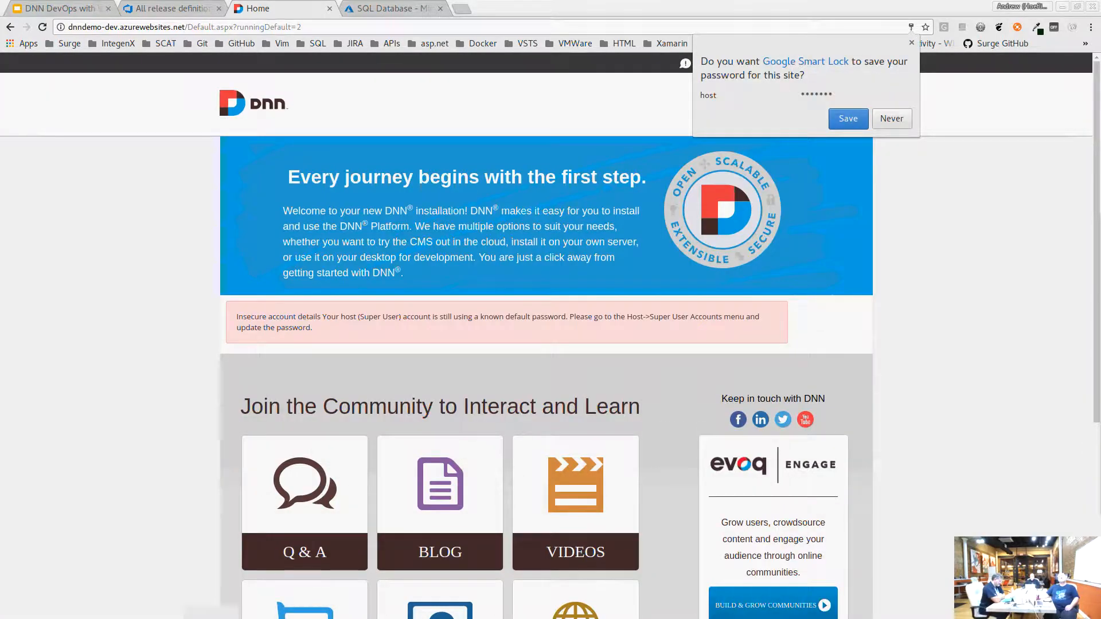
left_click(136, 474)
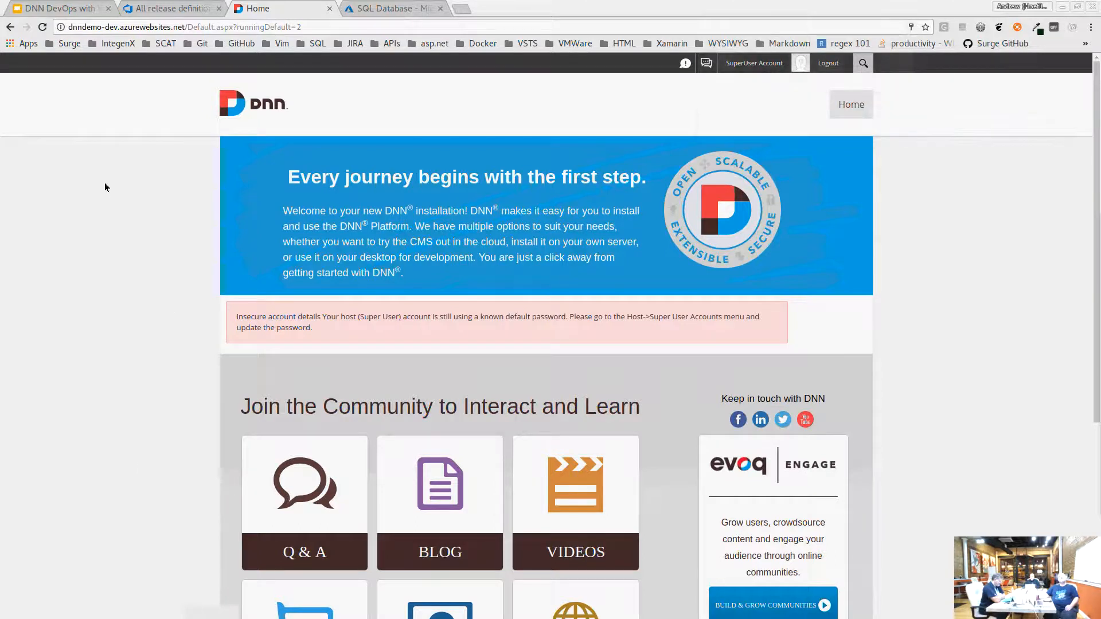
left_click(44, 29)
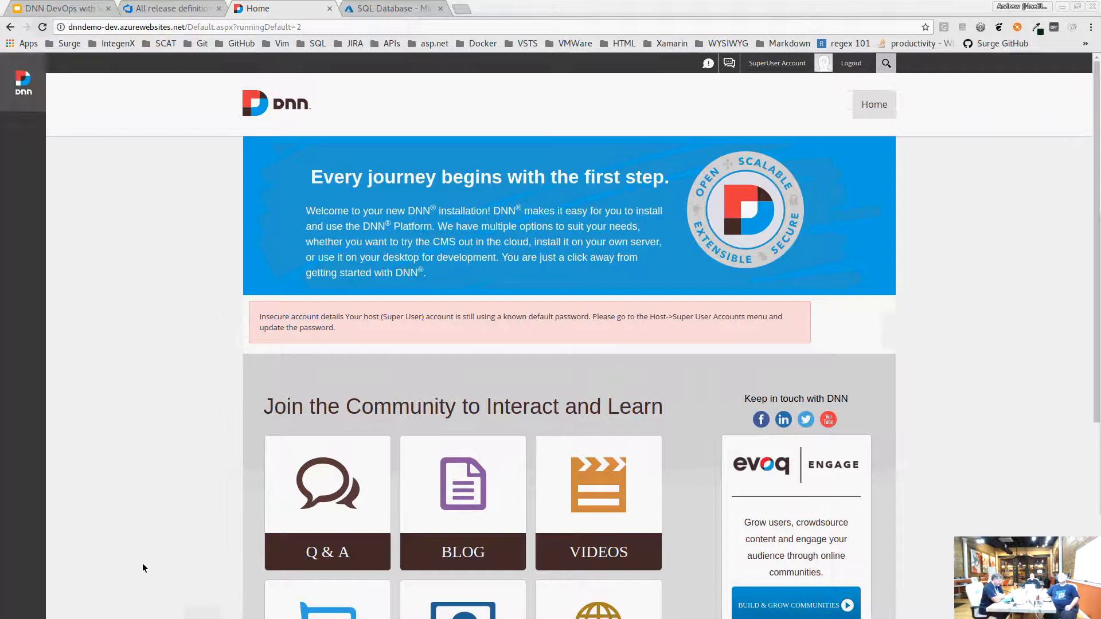
Put the Home page in edit mode and add the Demo1 module directly below the blue welcome banner
left_click(23, 597)
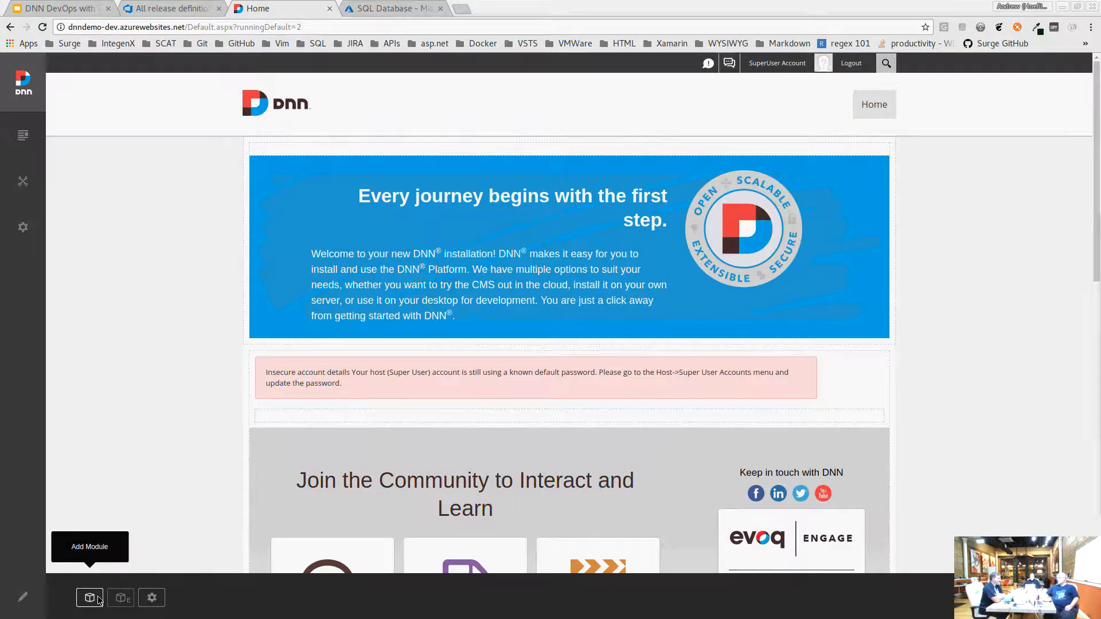
left_click(99, 600)
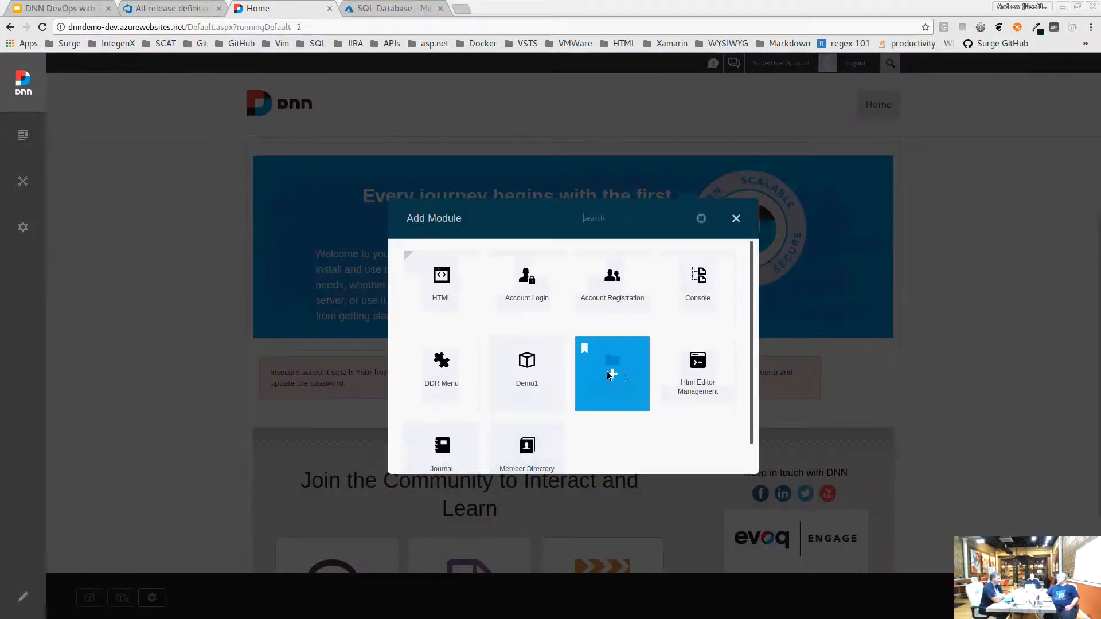
left_click(540, 399)
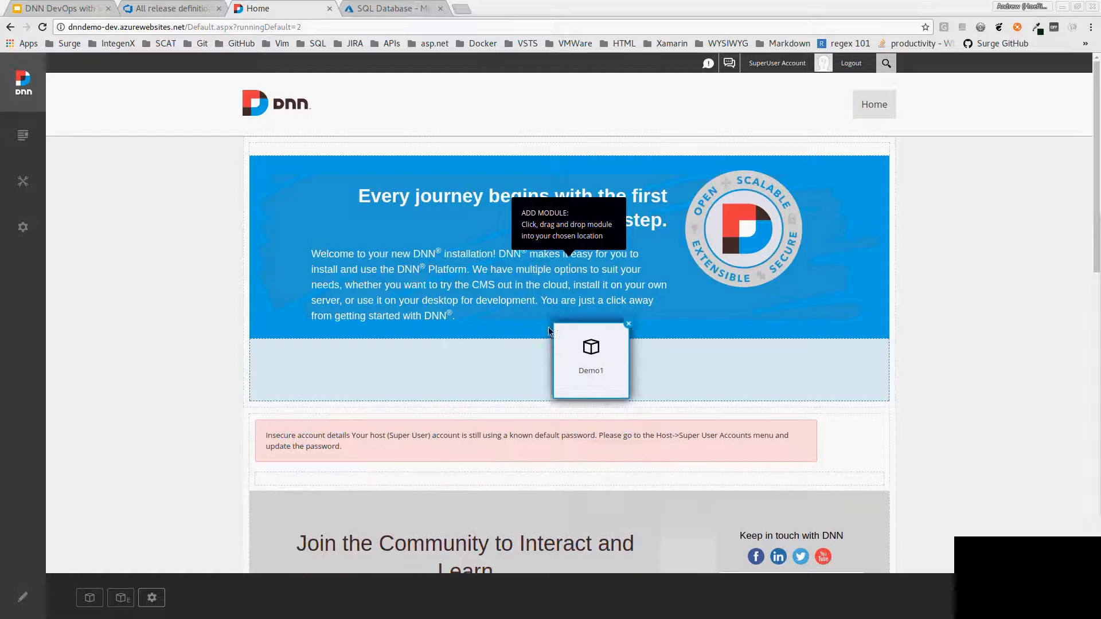
left_click(533, 338)
Open the site's Extensions settings, check the version of the installed Demo1 module and close the settings
mouse_move(23, 229)
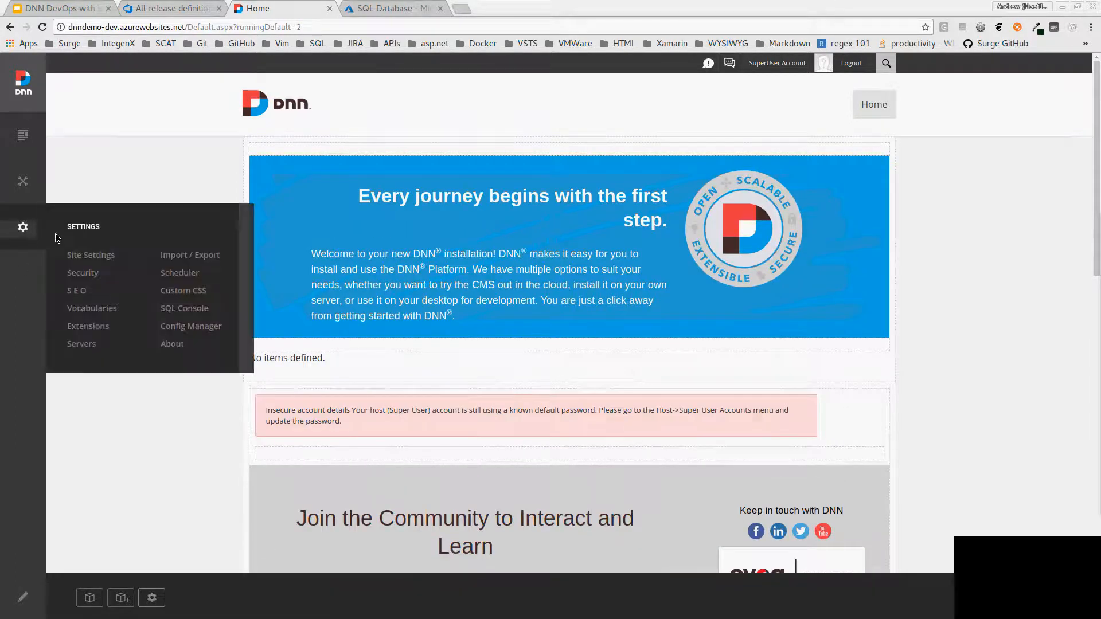
left_click(85, 327)
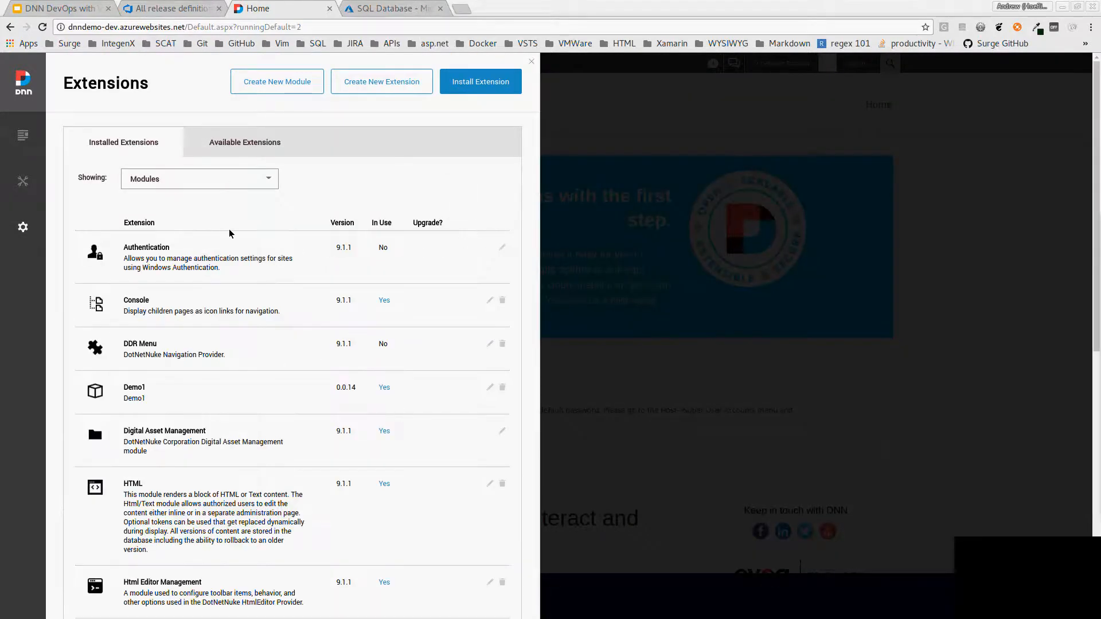
left_click_drag(362, 389, 331, 392)
left_click(651, 373)
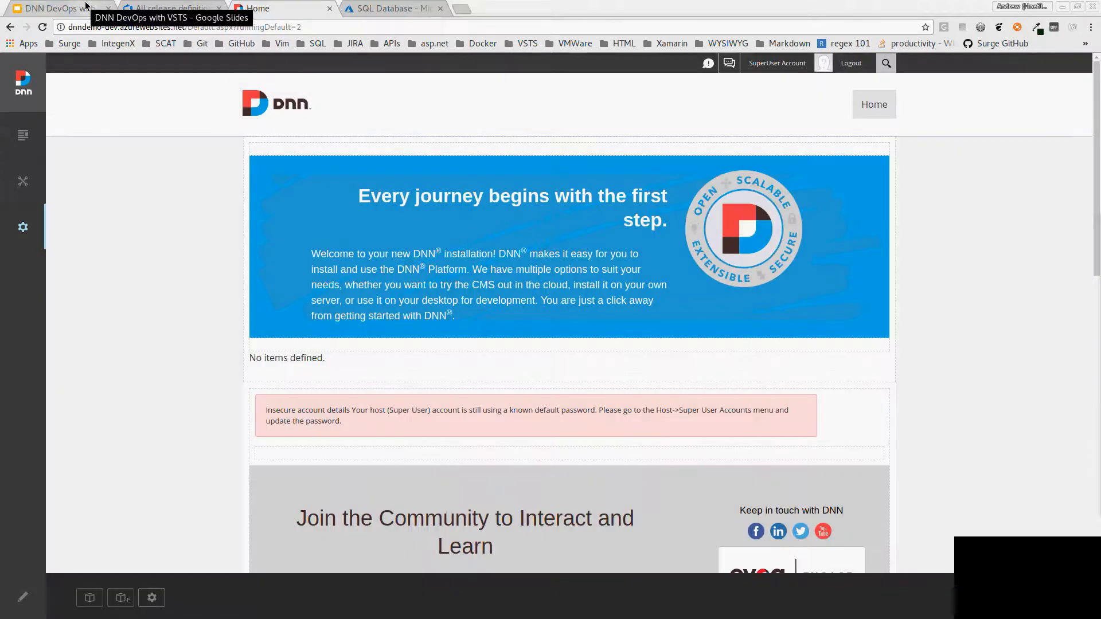
Switch to the DNN DevOps with VSTS slides, present the See it in Action slide and return to the VSTS release list
left_click(104, 6)
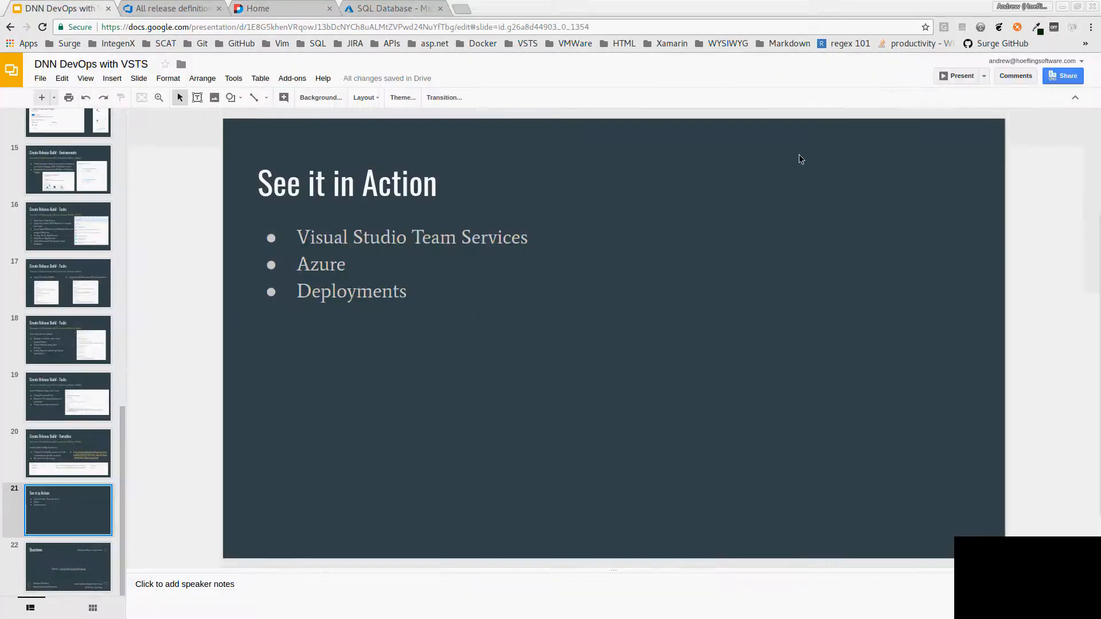
left_click(961, 76)
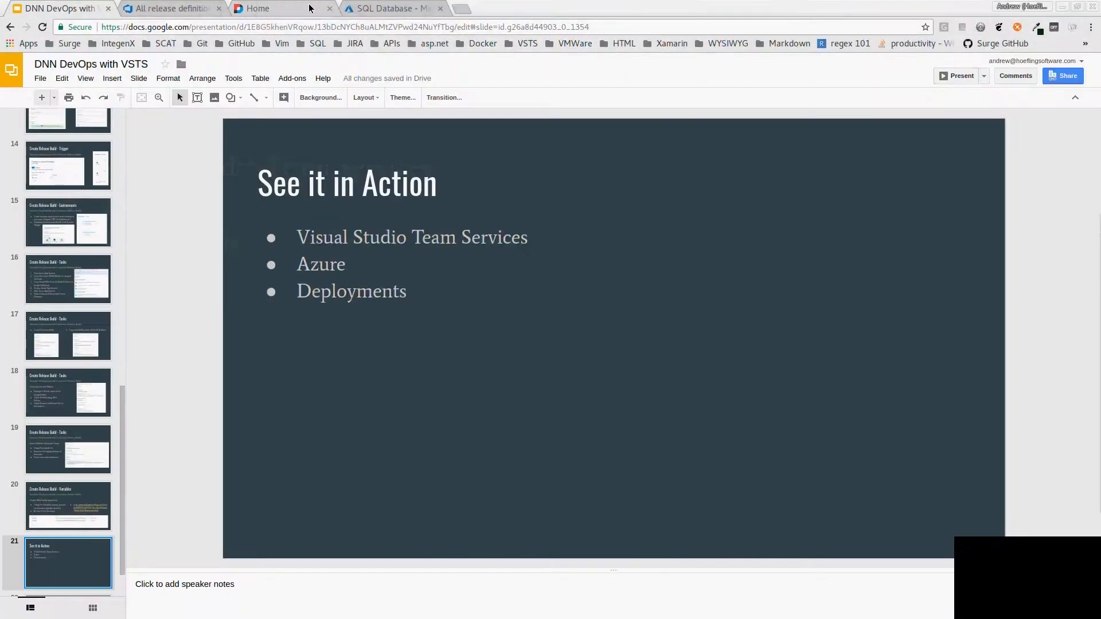
left_click(179, 9)
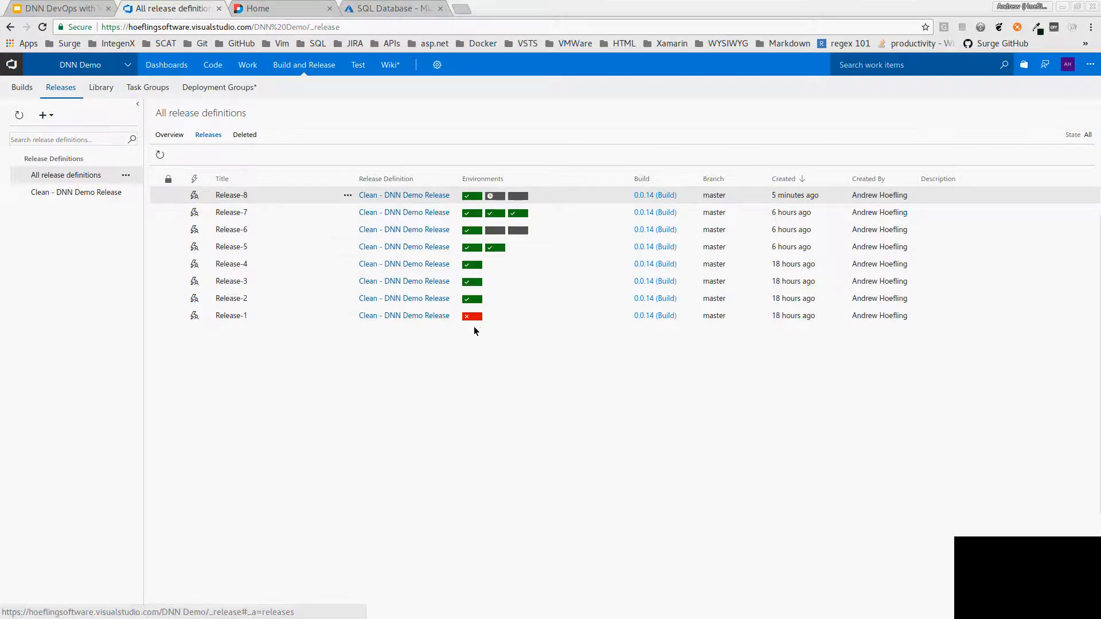
Compare the DNN site with the VSTS release list and open Release-8 to review its environments' deployment status
left_click(263, 8)
left_click(176, 8)
mouse_move(488, 197)
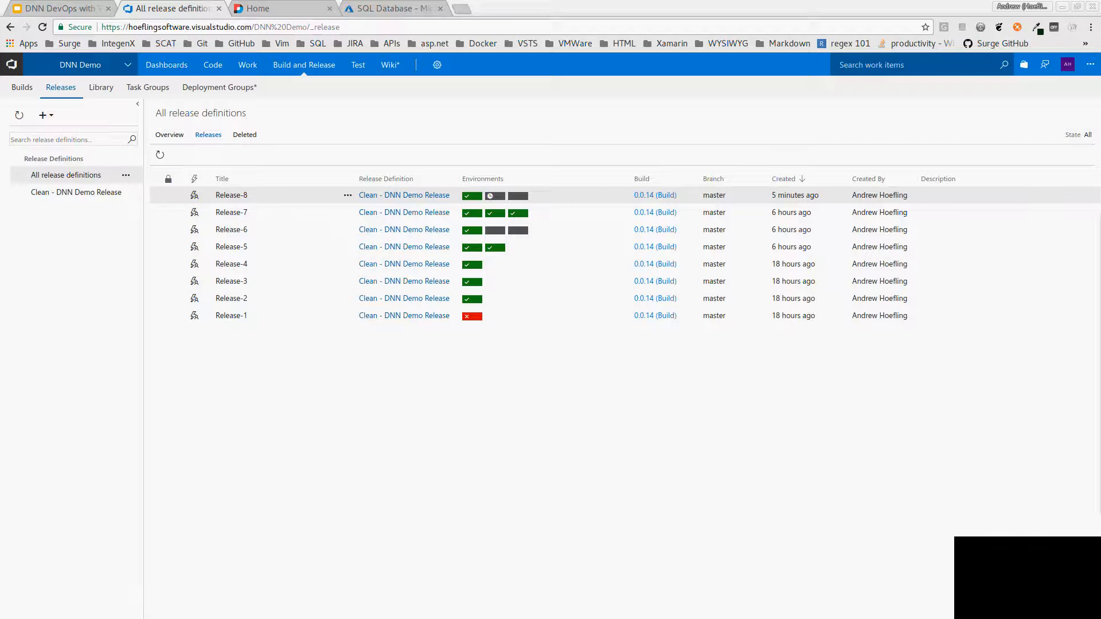
left_click(348, 196)
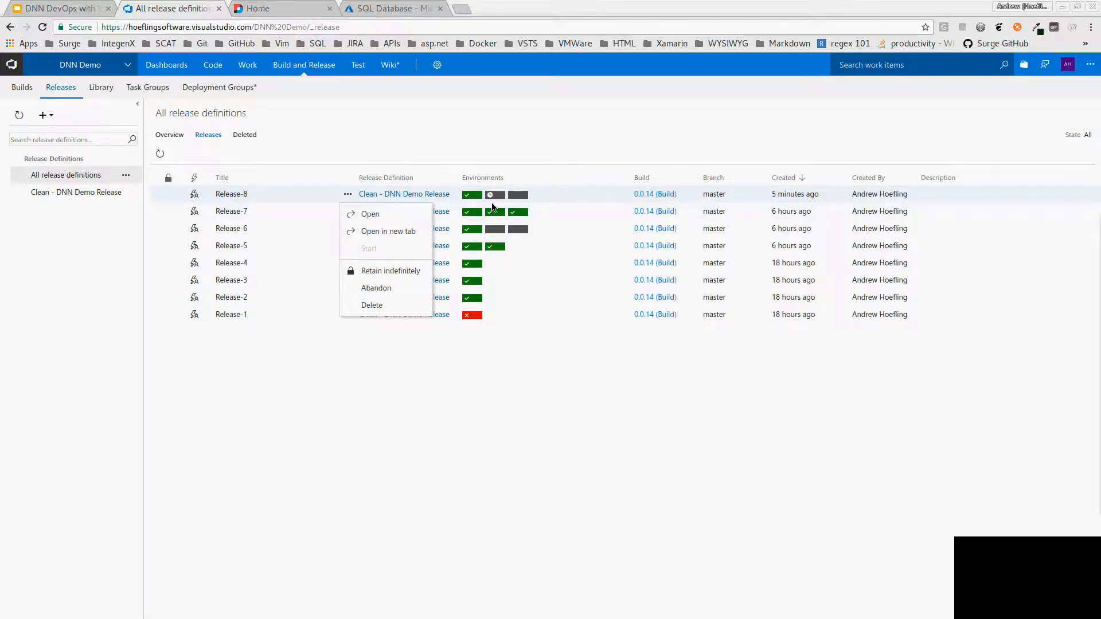
left_click(360, 214)
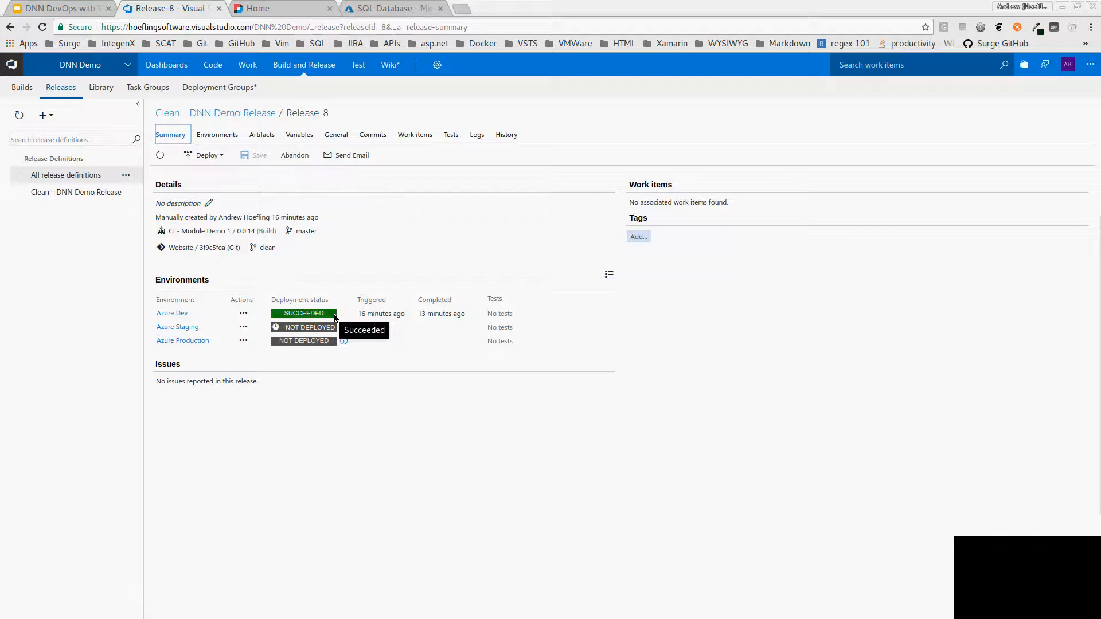
Switch the code view to the Demo1 repository and expand its src/Demo1 folder to examine the module's files
left_click(212, 65)
left_click(54, 88)
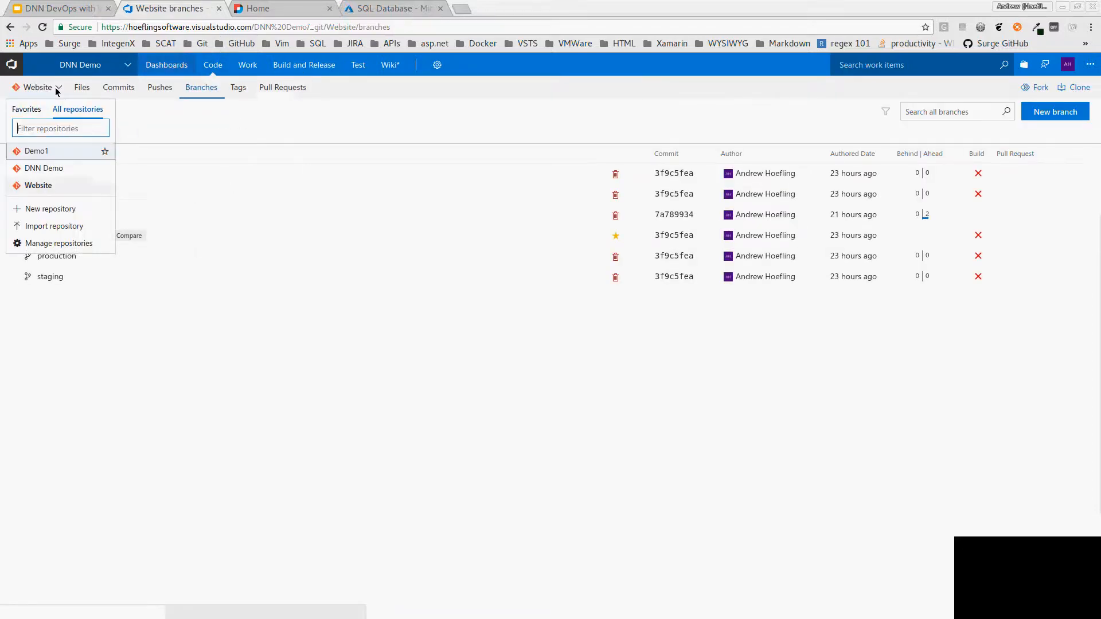
left_click(42, 154)
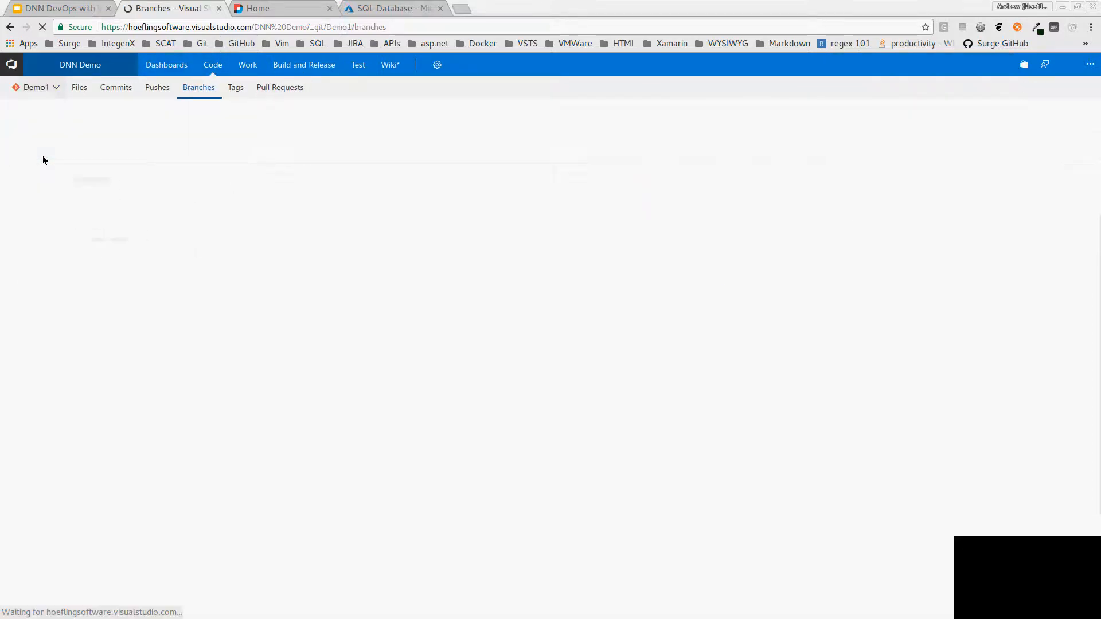
left_click(78, 90)
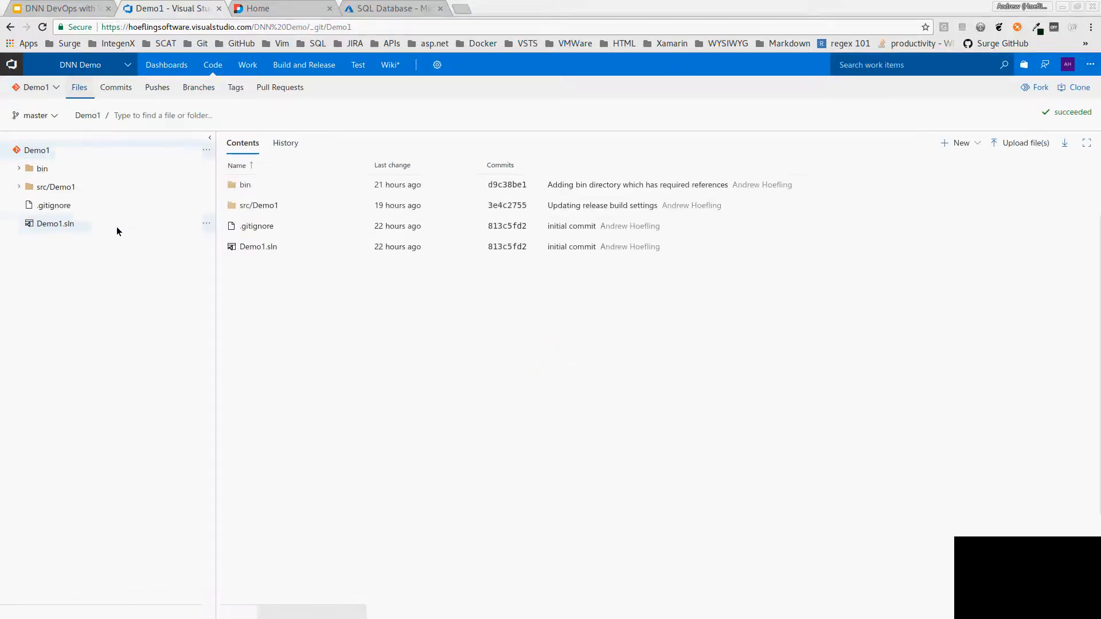
left_click(20, 188)
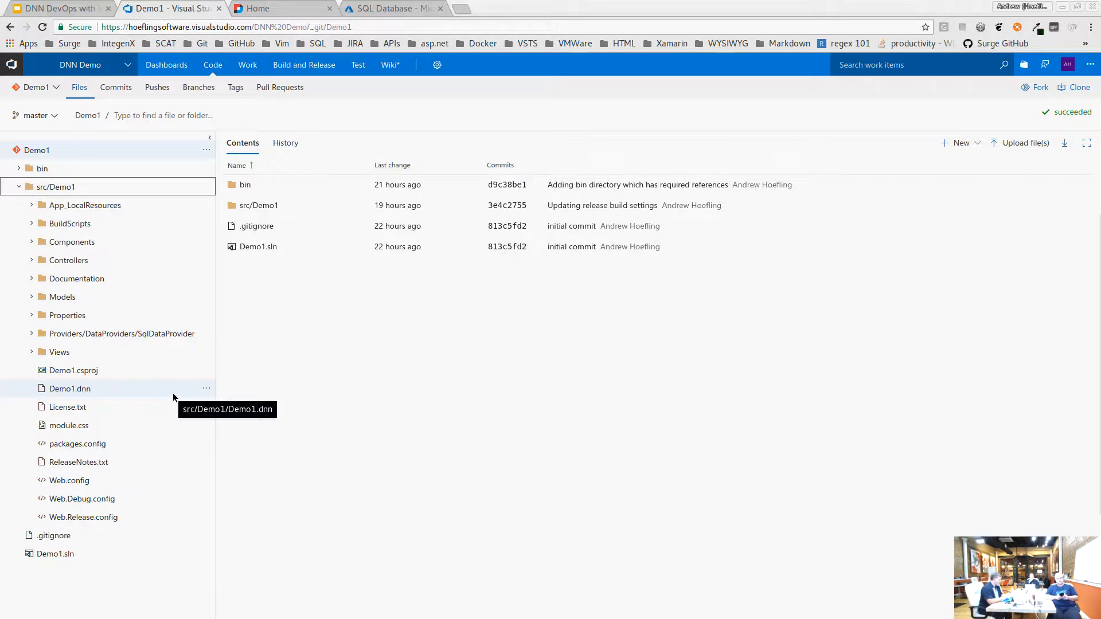
Check the repository's bin folder, open BuildScripts/MSBuild.Community.Tasks.Targets and highlight its MSBuildDnnBinPath line
left_click(19, 169)
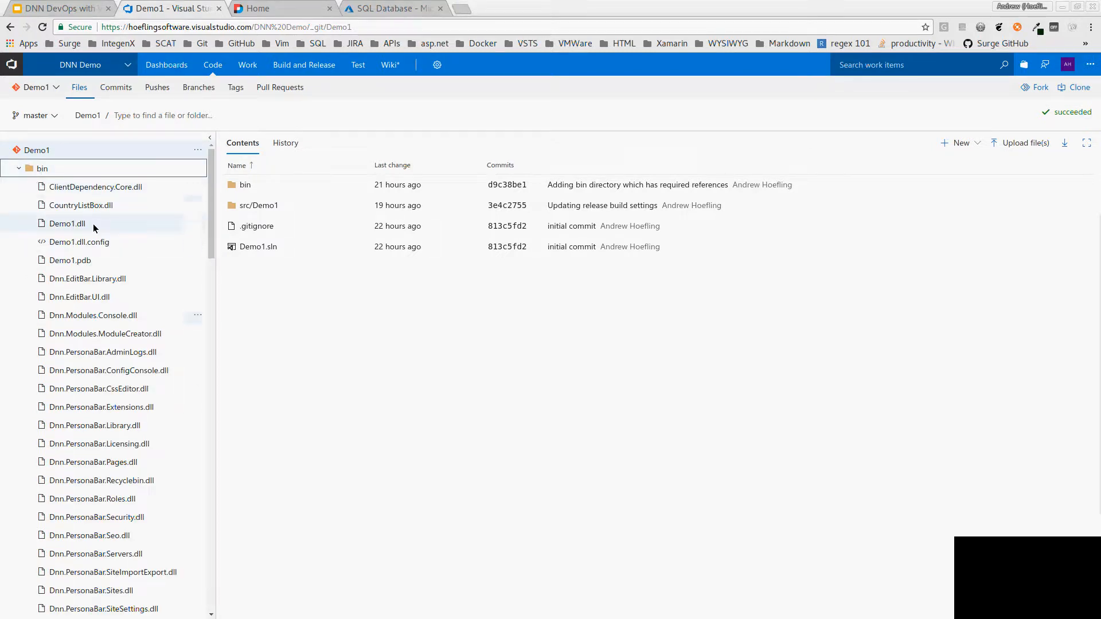
left_click(20, 169)
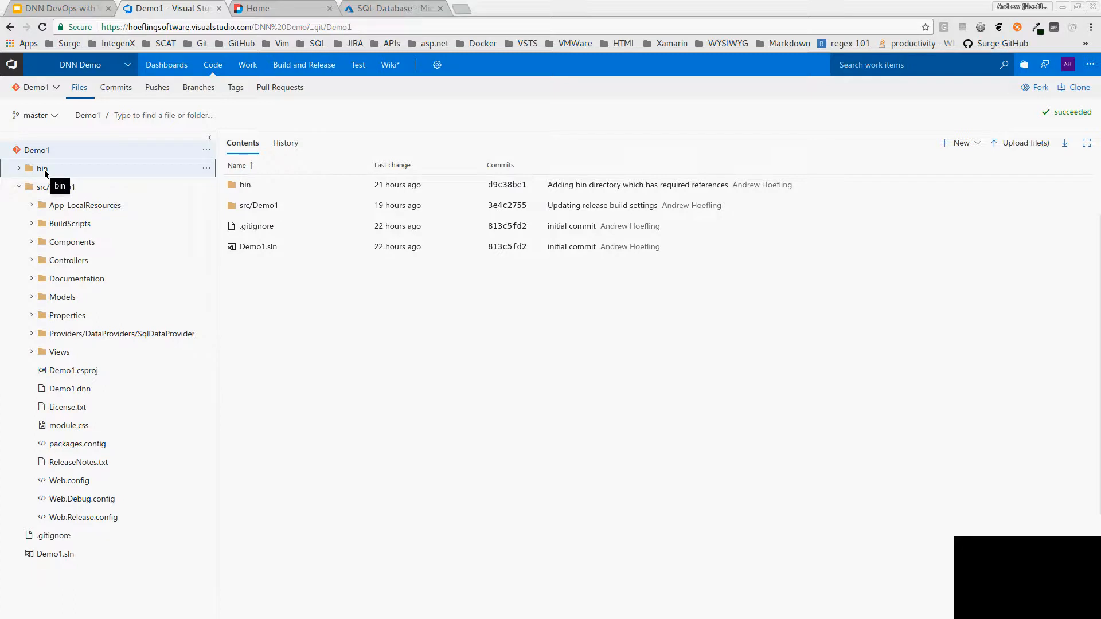
left_click(33, 225)
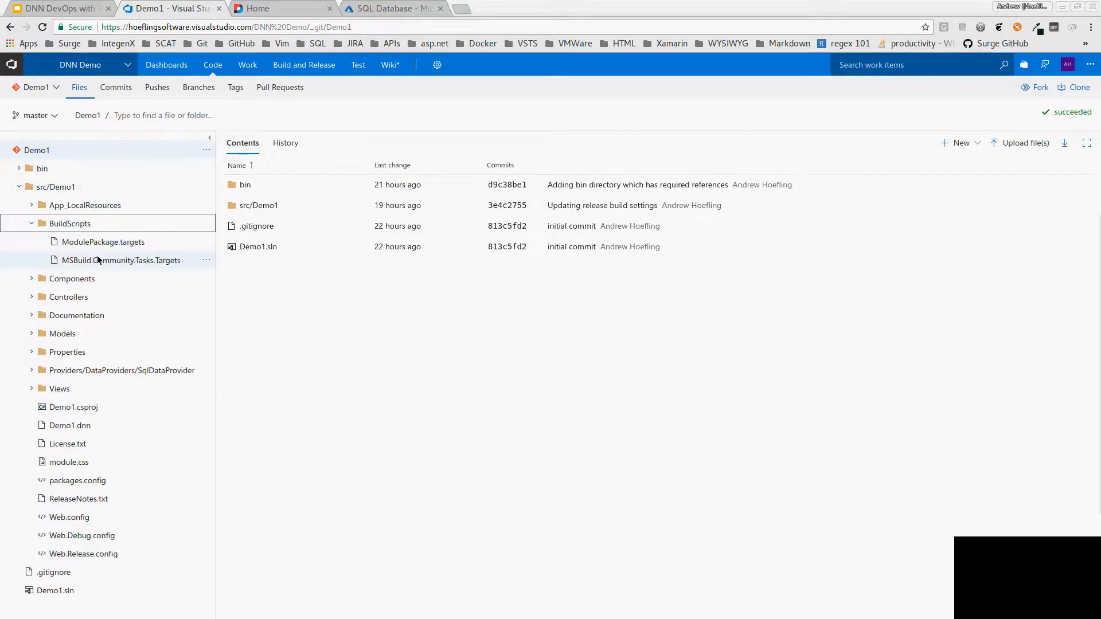
left_click(101, 262)
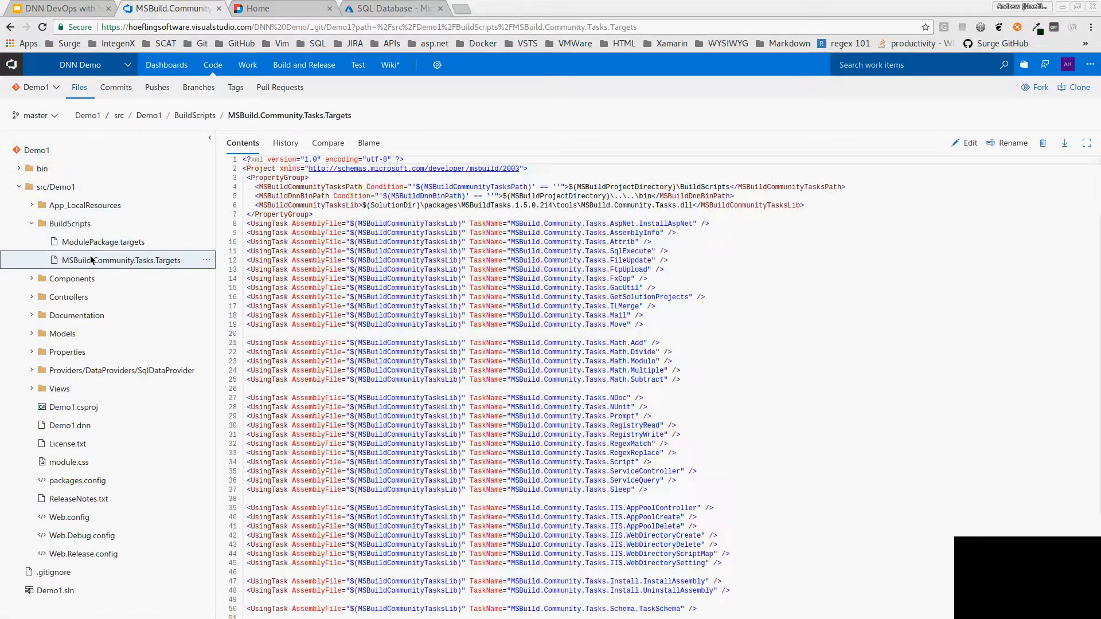
left_click_drag(748, 199, 259, 199)
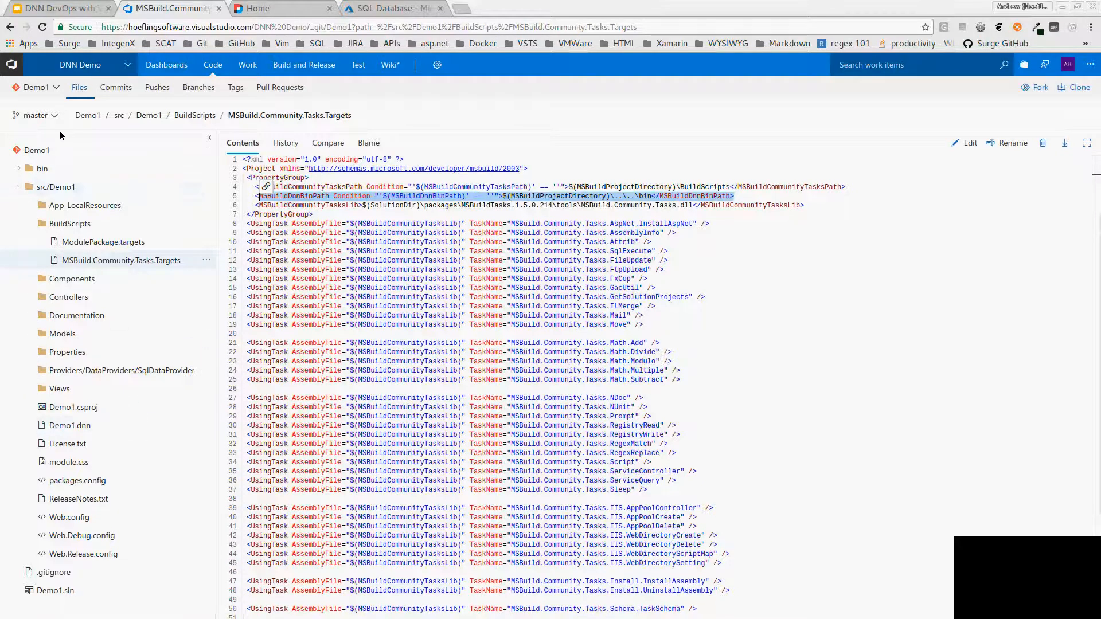
Review the project's build definitions, including CI - Module Demo 1, and return to the list of all releases
mouse_move(304, 64)
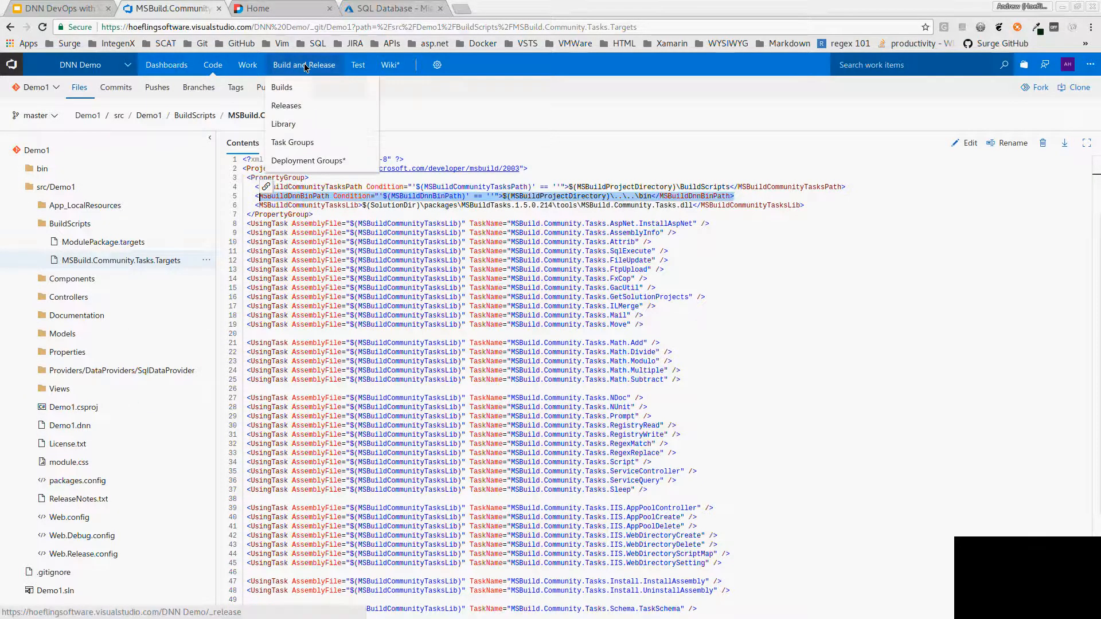
left_click(284, 101)
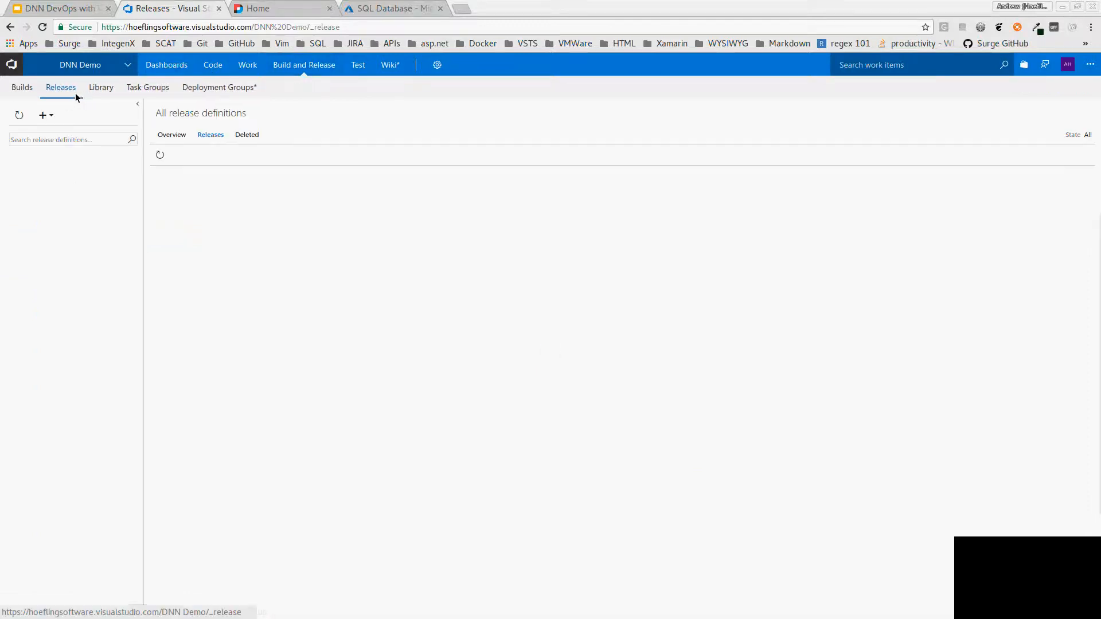
left_click(22, 89)
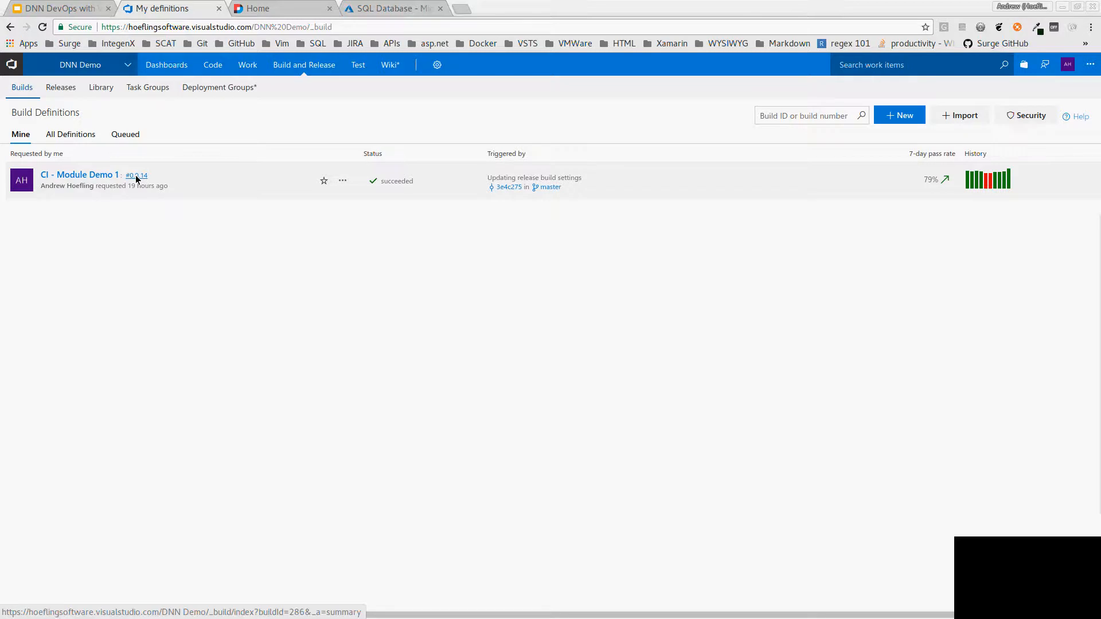
left_click(60, 88)
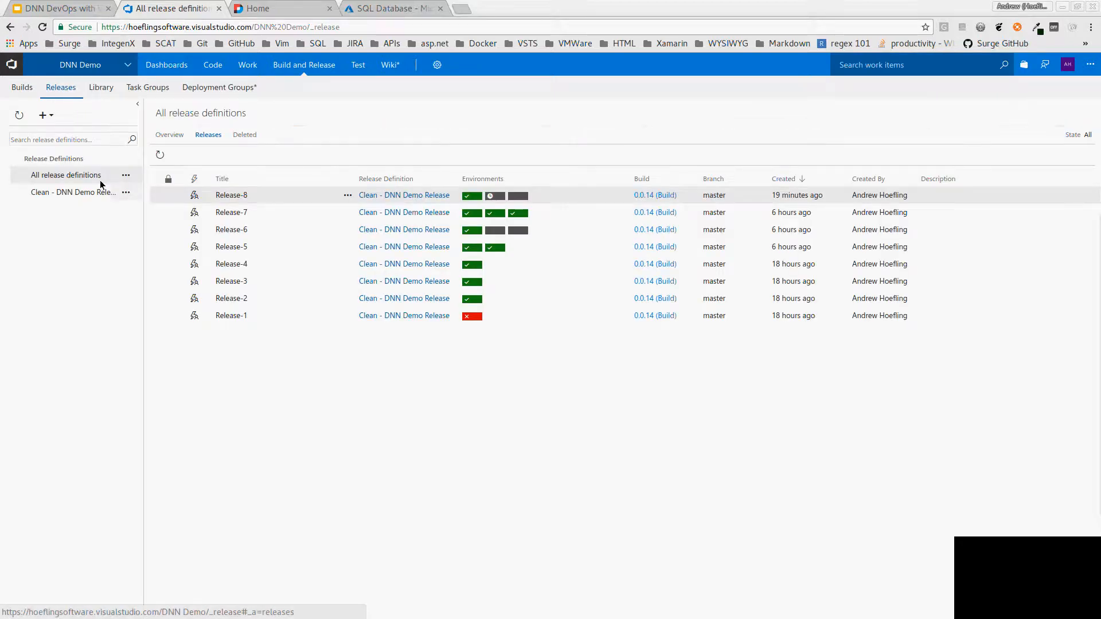
Open the Clean - DNN Demo Release definition for editing and examine the Azure PowerShell inline script task of the Azure Dev environment
left_click(125, 193)
left_click(144, 254)
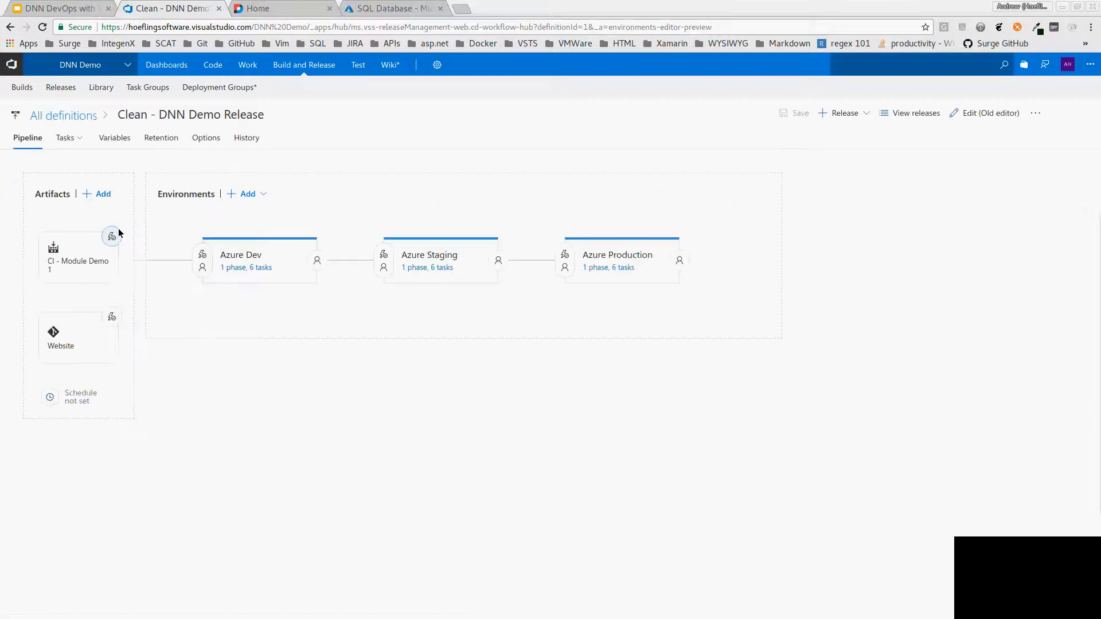
left_click(235, 267)
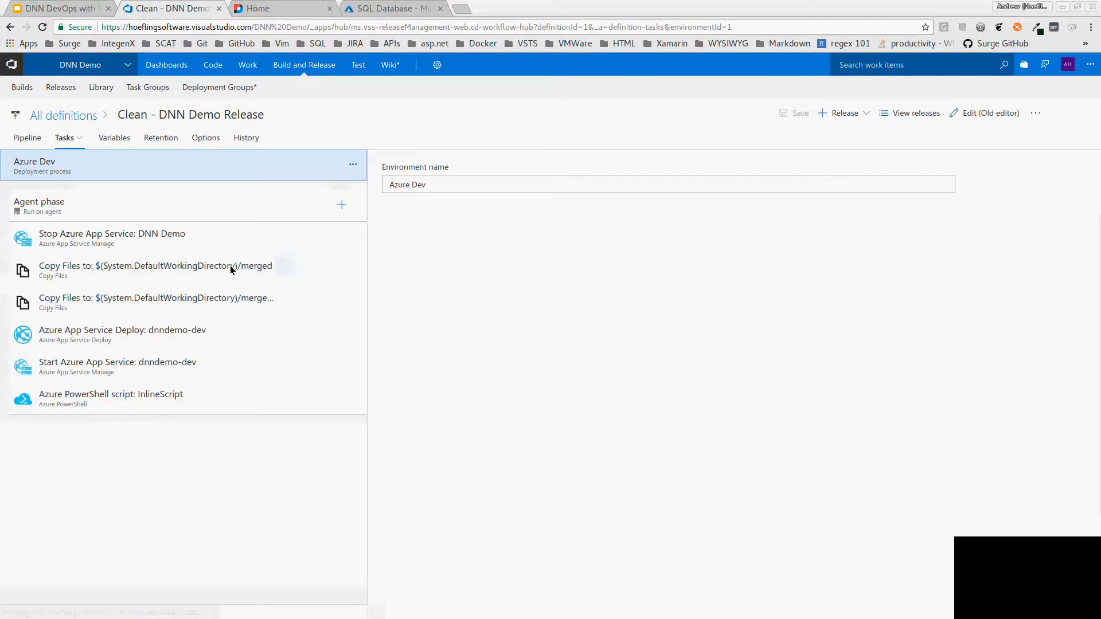
left_click(170, 404)
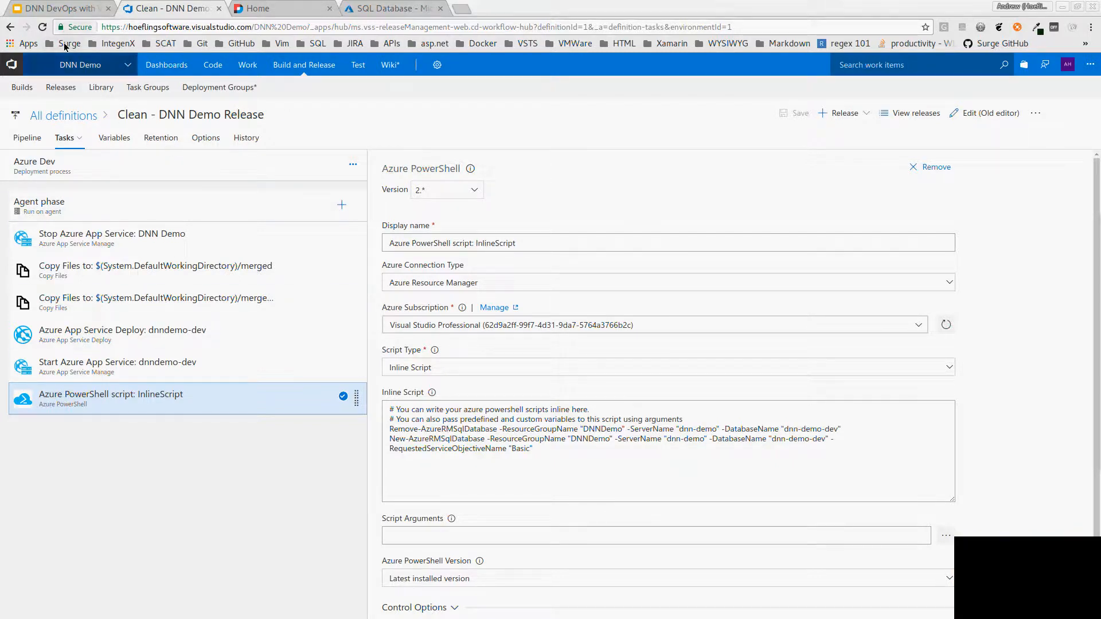
Switch to the DNN DevOps with VSTS slides in Google Slides, start presenting and advance to the Questions slide
left_click(75, 8)
left_click(961, 78)
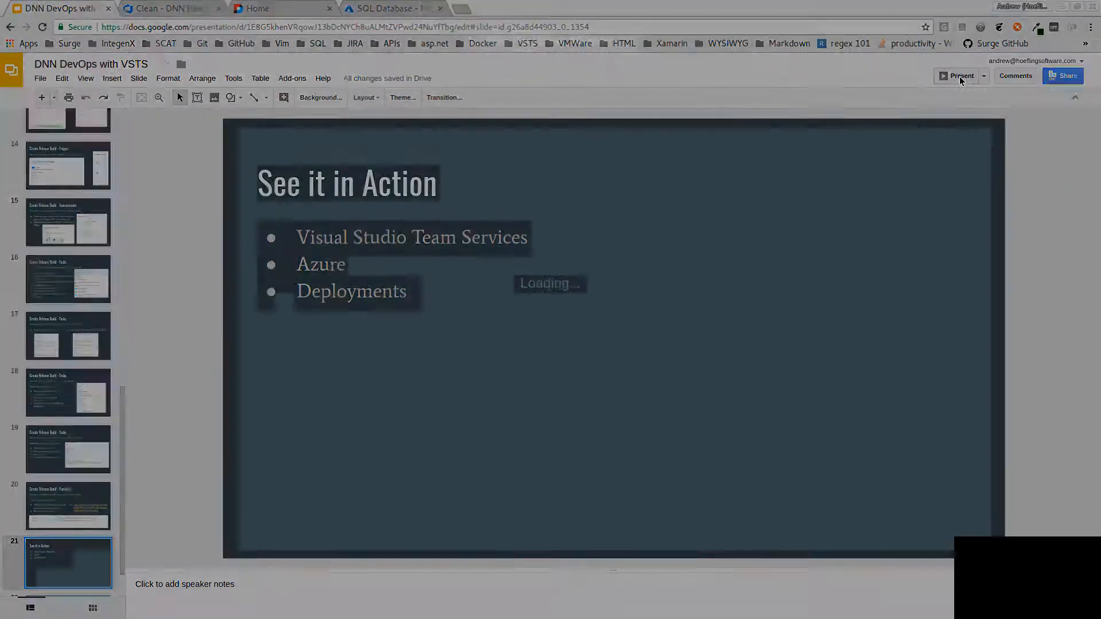
left_click(923, 181)
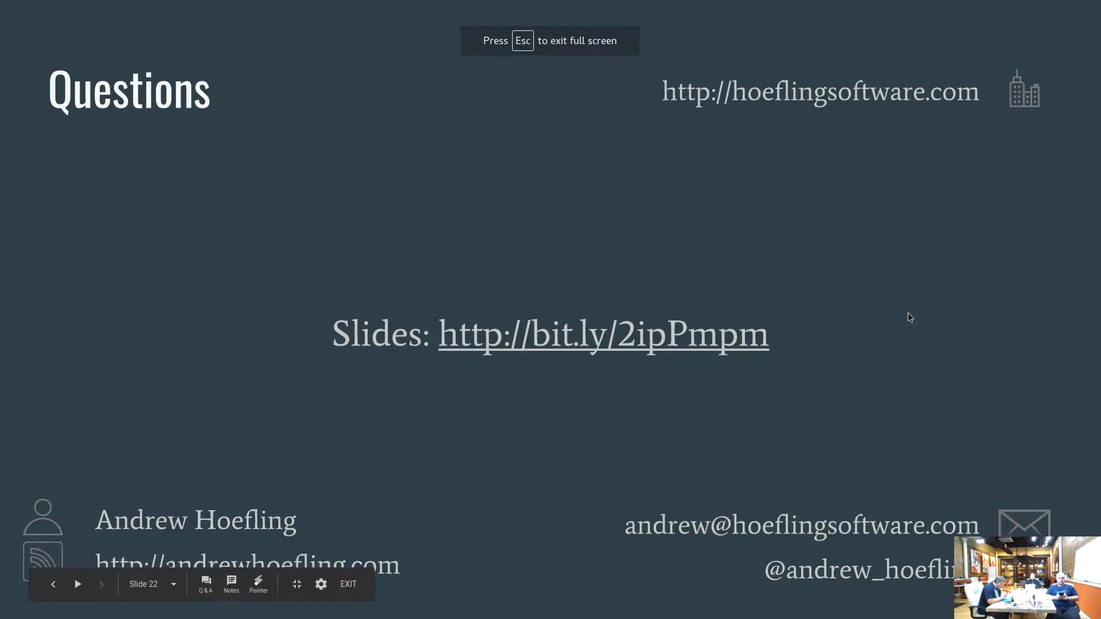